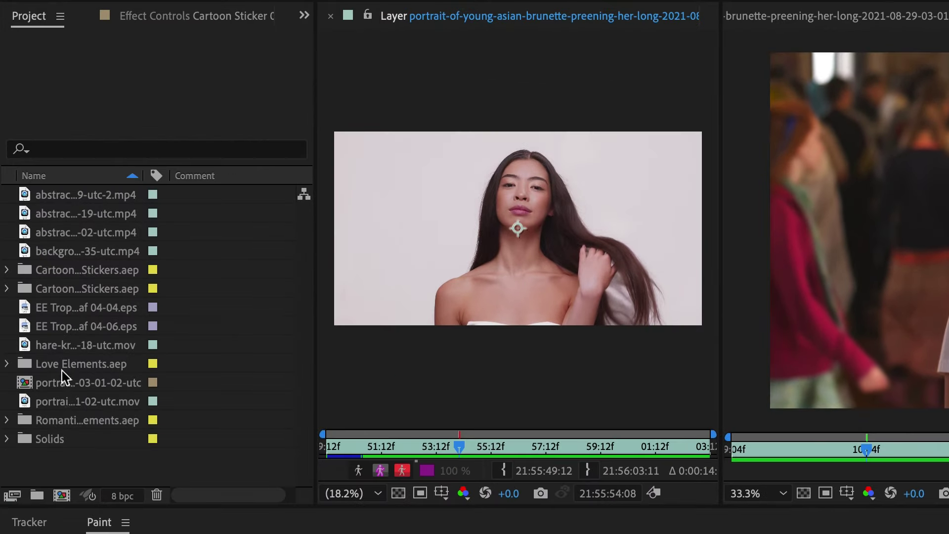
Create a composition from the hare-krishna-woman video clip and trim the layer's start at 0:01:09:14, sliding it to the composition's beginning.
left_click(67, 399)
left_click_drag(76, 348, 62, 471)
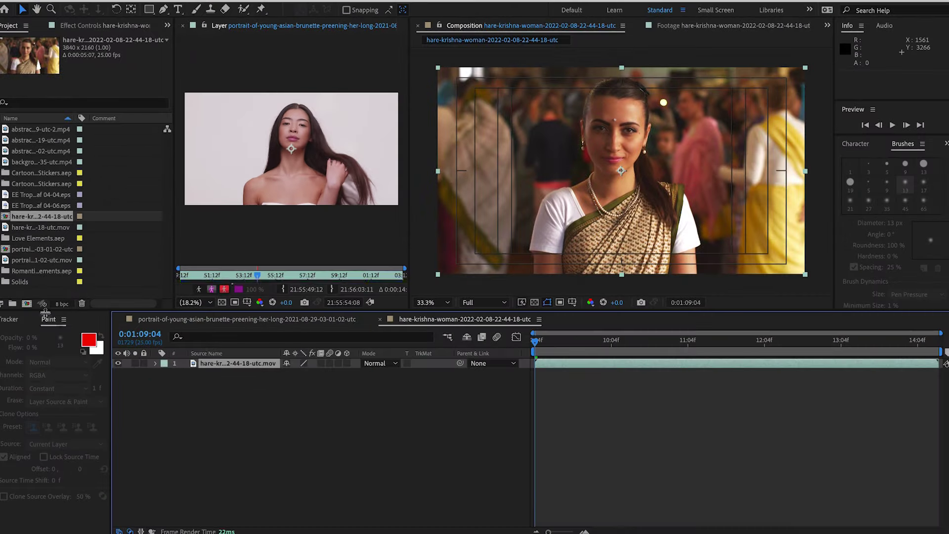
left_click_drag(538, 343, 569, 348)
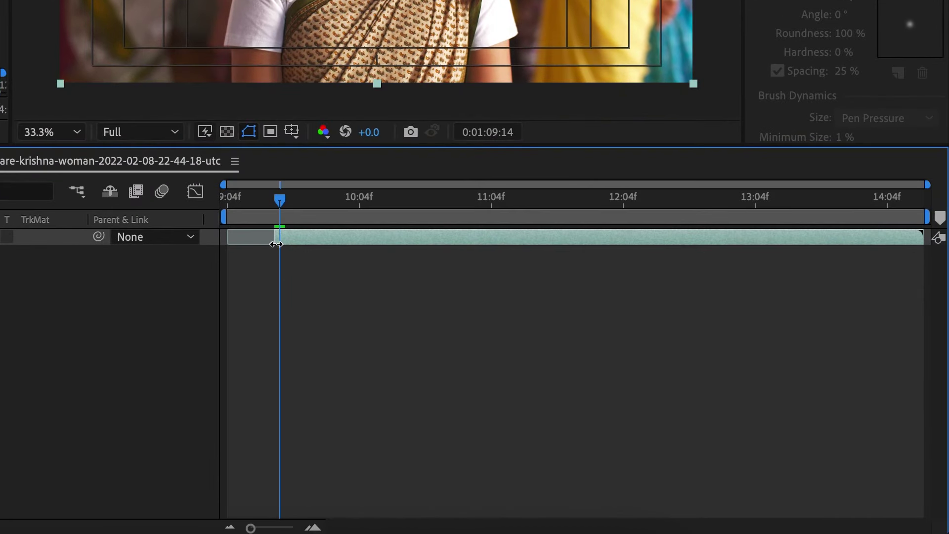
left_click_drag(315, 236, 261, 241)
left_click_drag(277, 200, 226, 202)
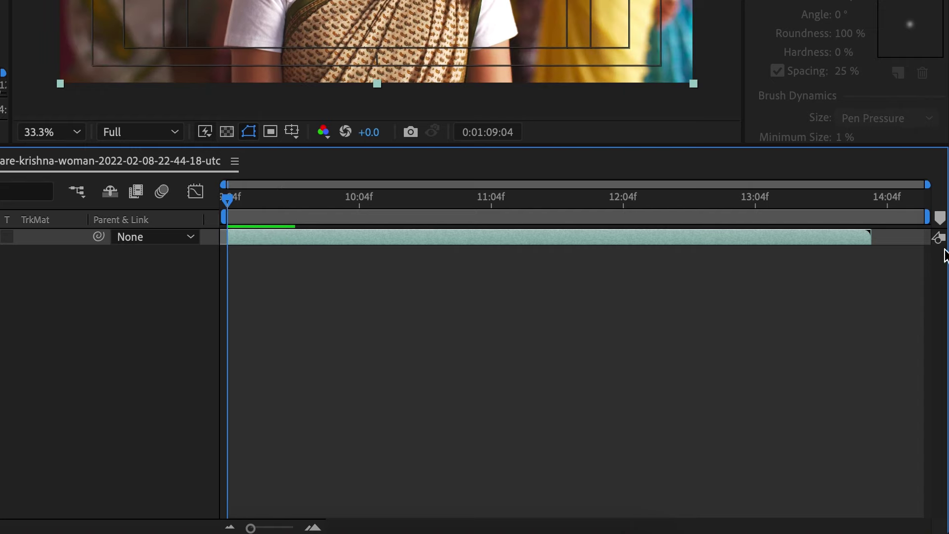
End the work area where the clip ends and trim the composition to that work area.
left_click_drag(930, 218, 879, 223)
left_click(273, 13)
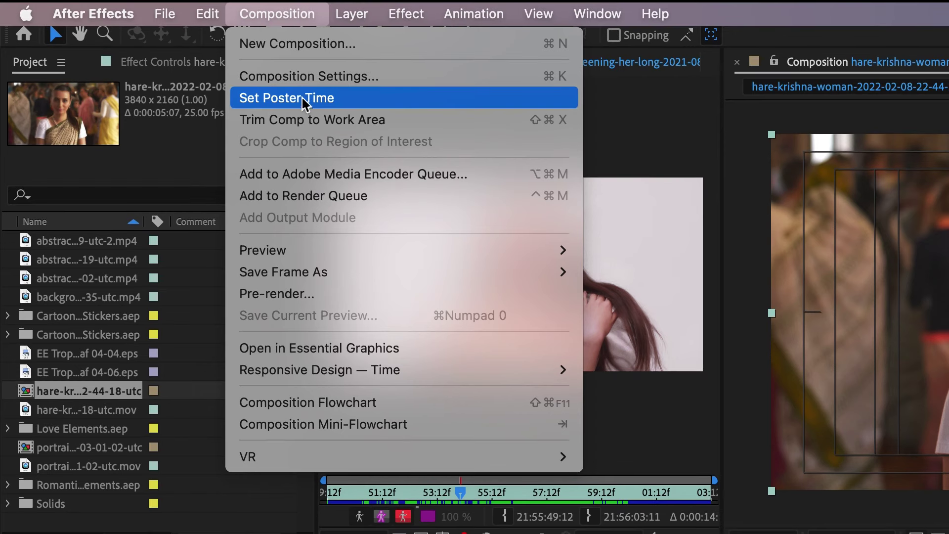
left_click(309, 119)
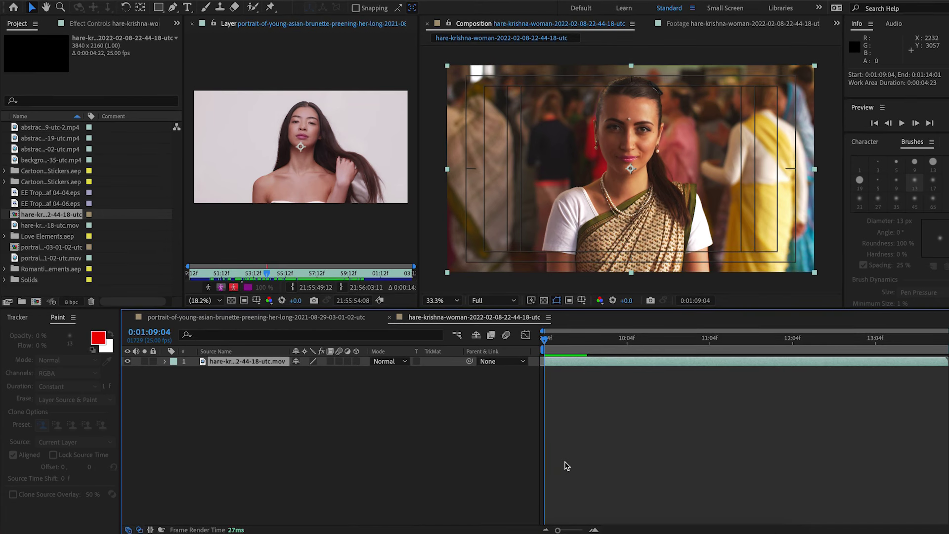
Paint over the woman with the Roto Brush in an enlarged Layer view and propagate the selection through the clip.
left_click(252, 7)
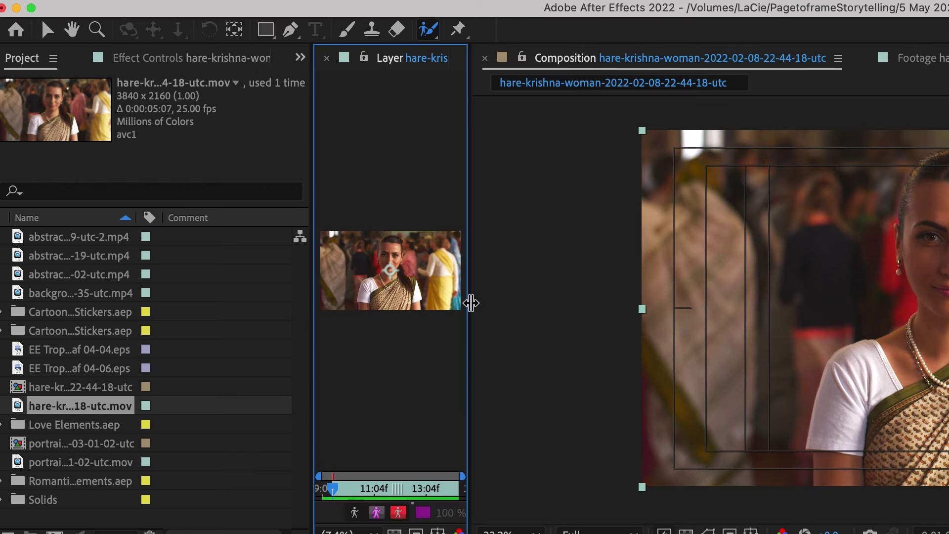
left_click_drag(470, 303, 788, 352)
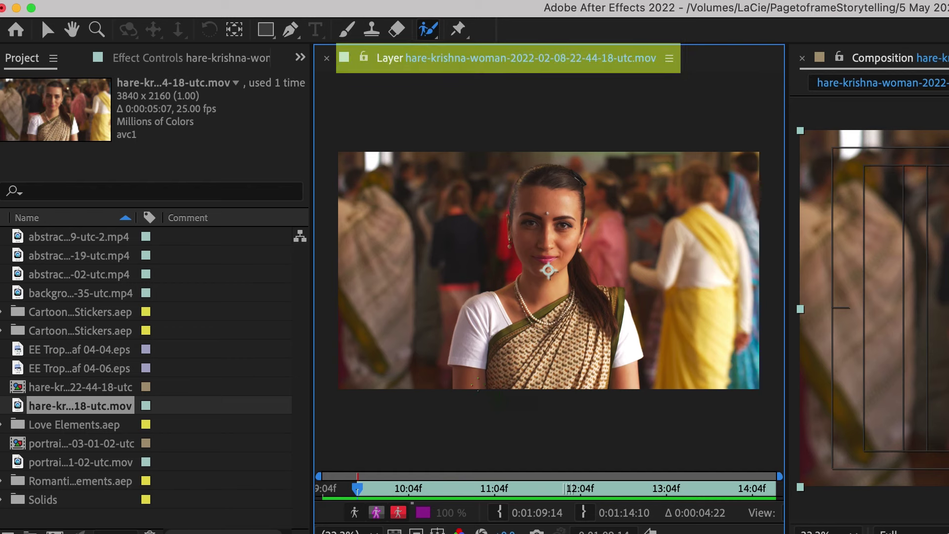
left_click_drag(477, 384, 499, 316)
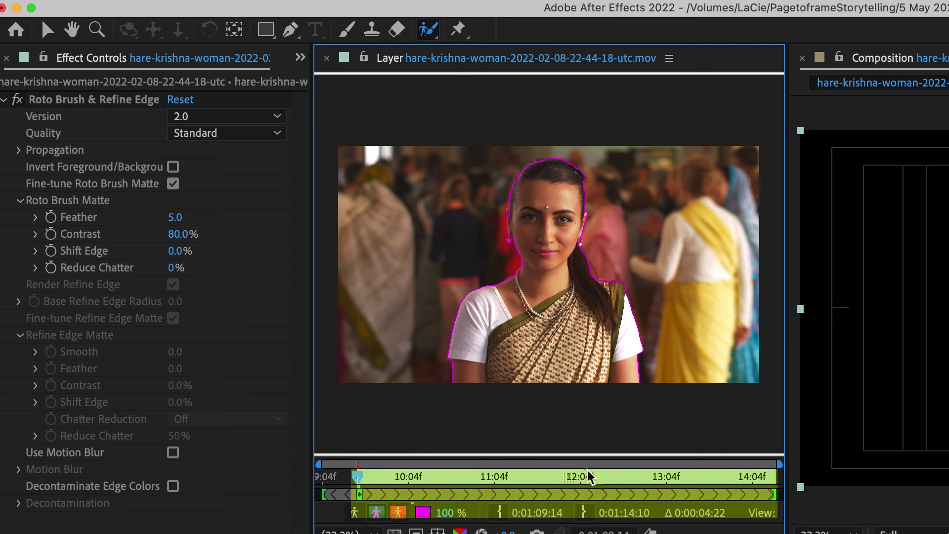
key("space")
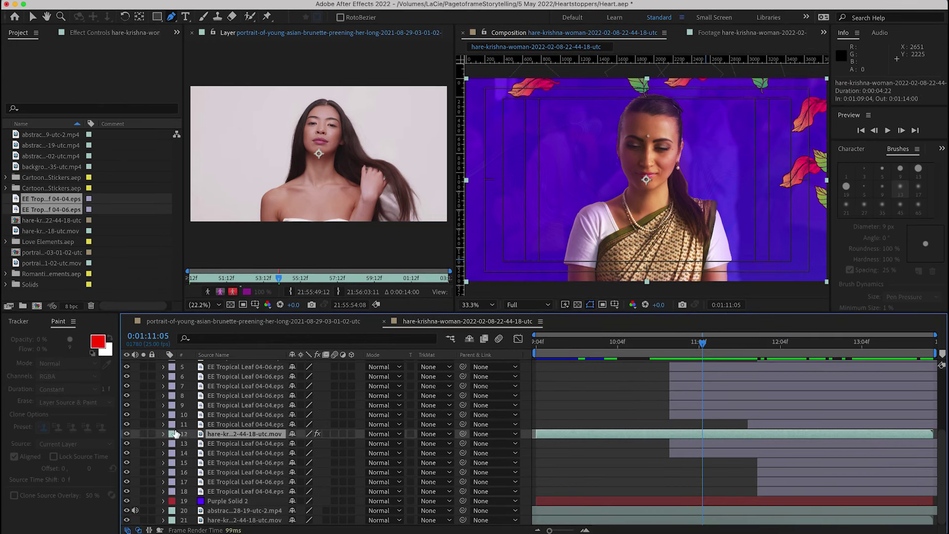
Set the Roto Brush Matte feather to 10 on the rotoscoped hare-krishna-woman layer.
left_click(164, 434)
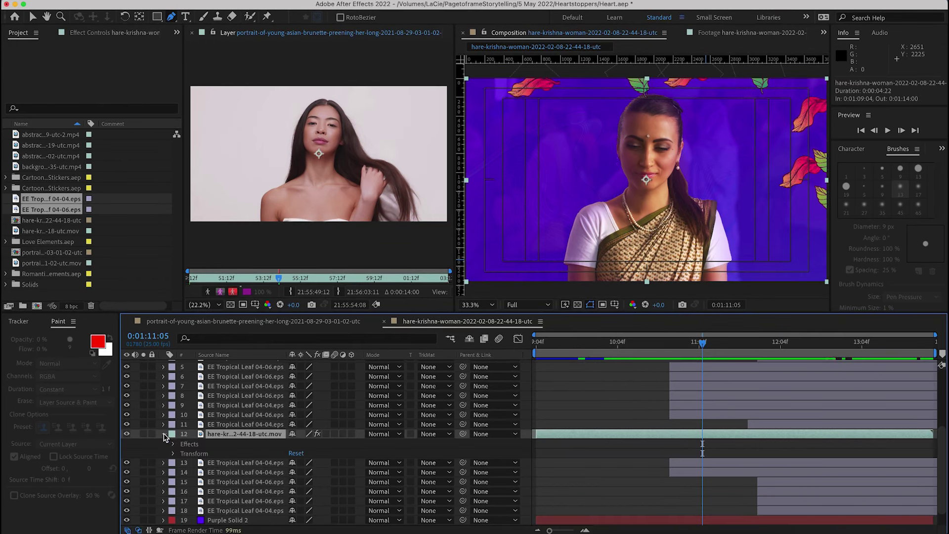
left_click(173, 444)
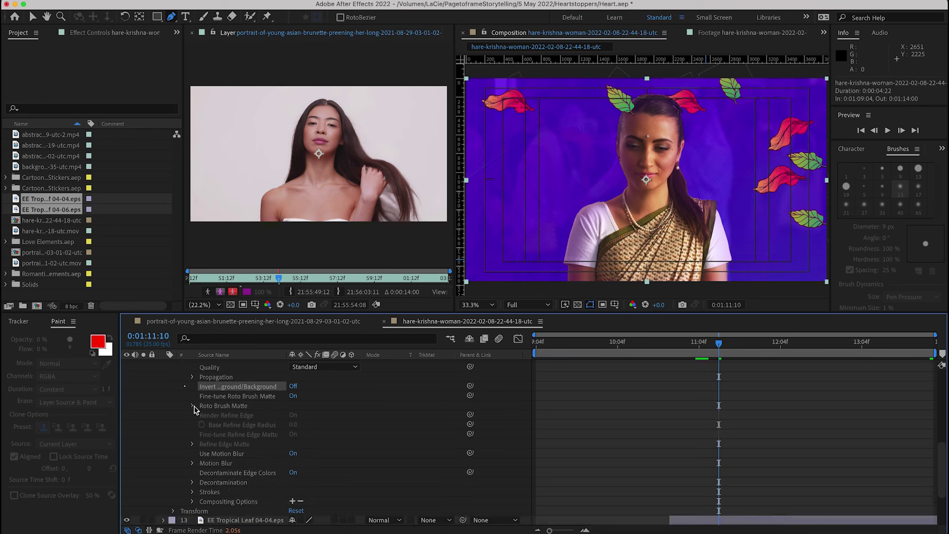
type("1")
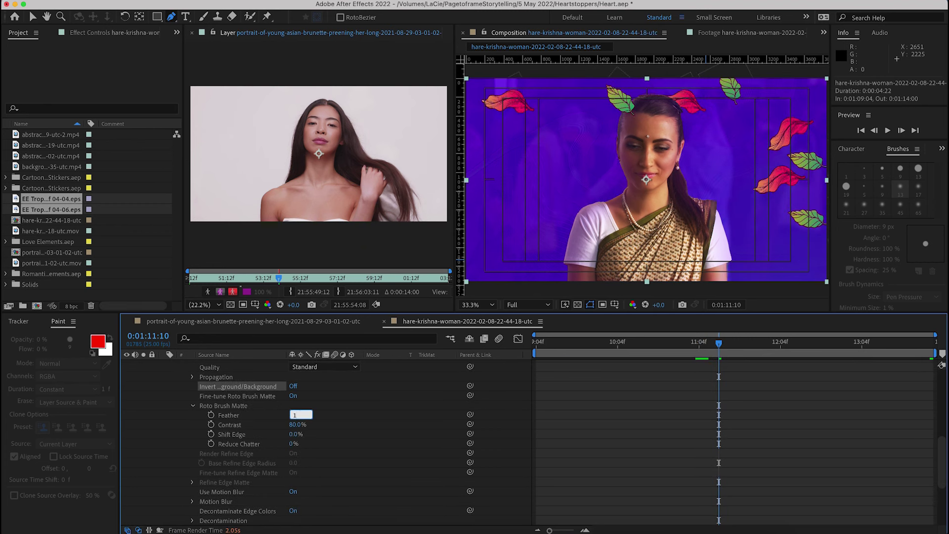
type("0")
key("Return")
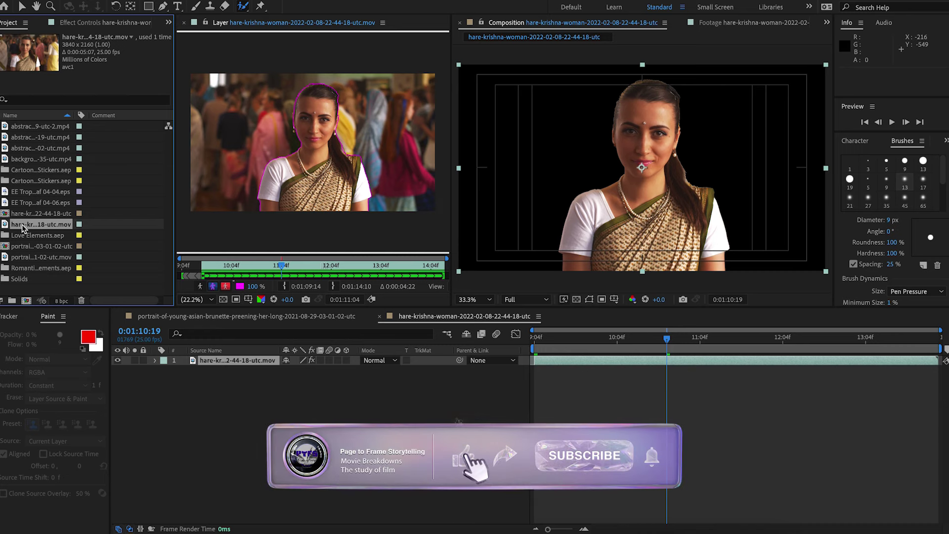
Add a second copy of the clip beneath the rotoscoped layer and place a new 3840 x 2160 purple solid between them.
left_click_drag(100, 382, 140, 384)
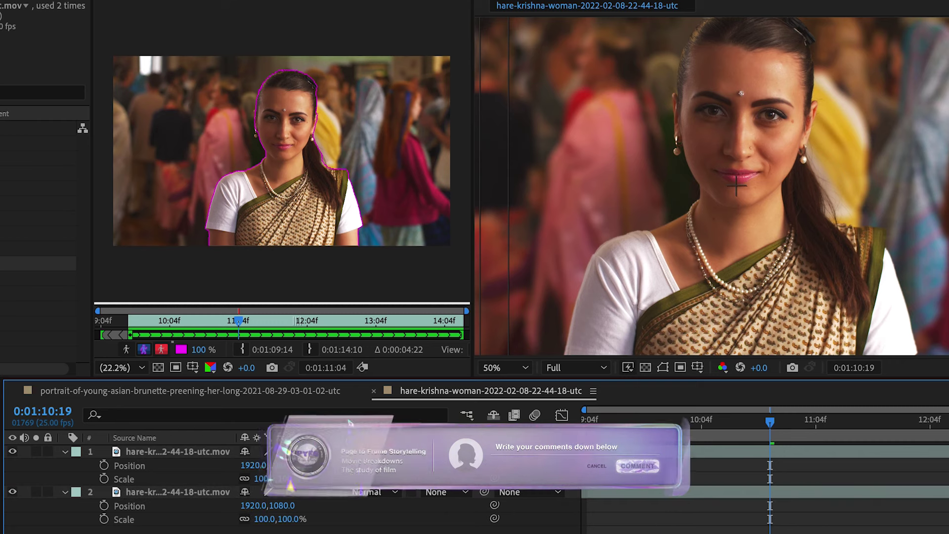
left_click(65, 492)
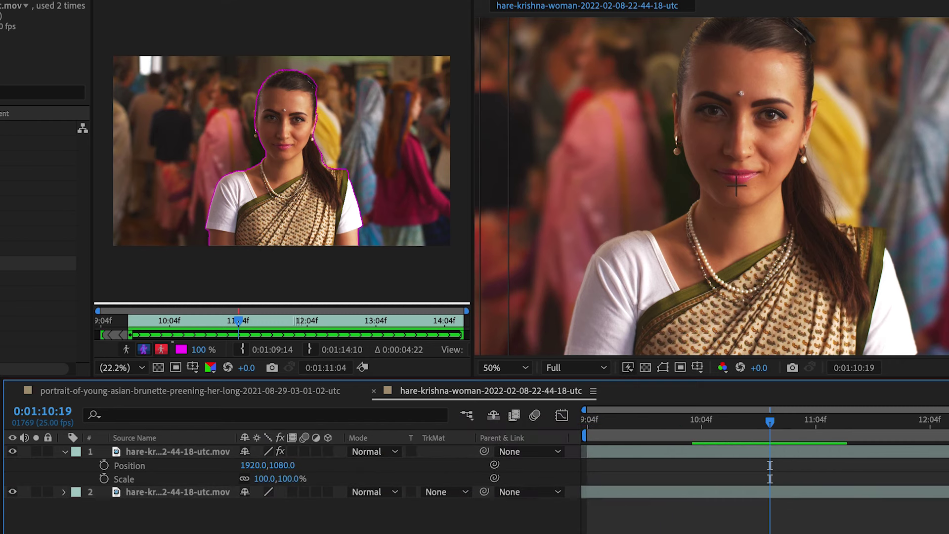
right_click(223, 431)
left_click(391, 468)
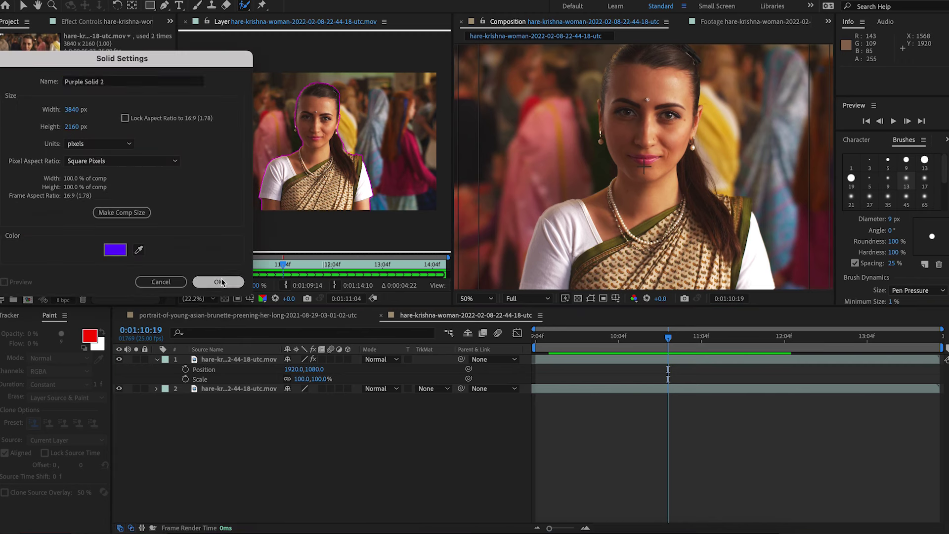
left_click(219, 282)
left_click_drag(175, 418, 174, 446)
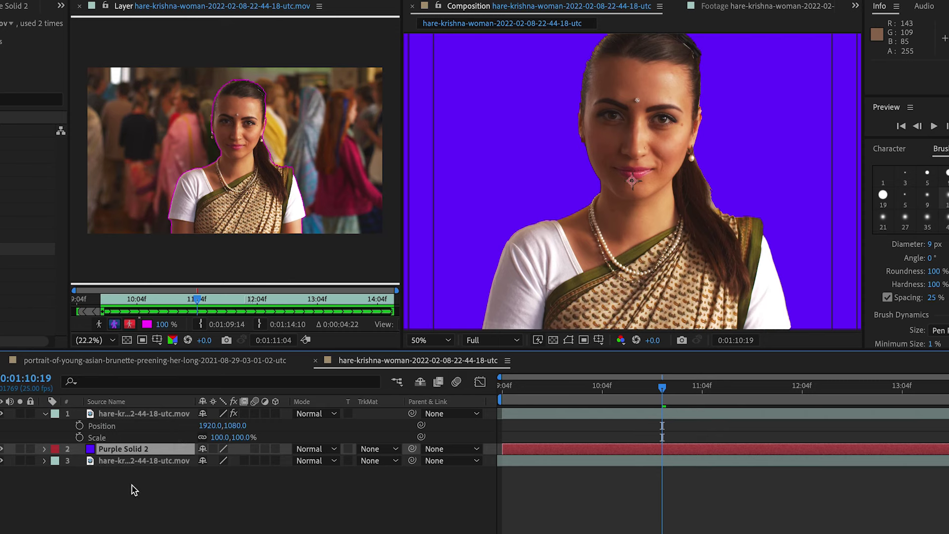
Set the purple solid's opacity to 50%.
key("t")
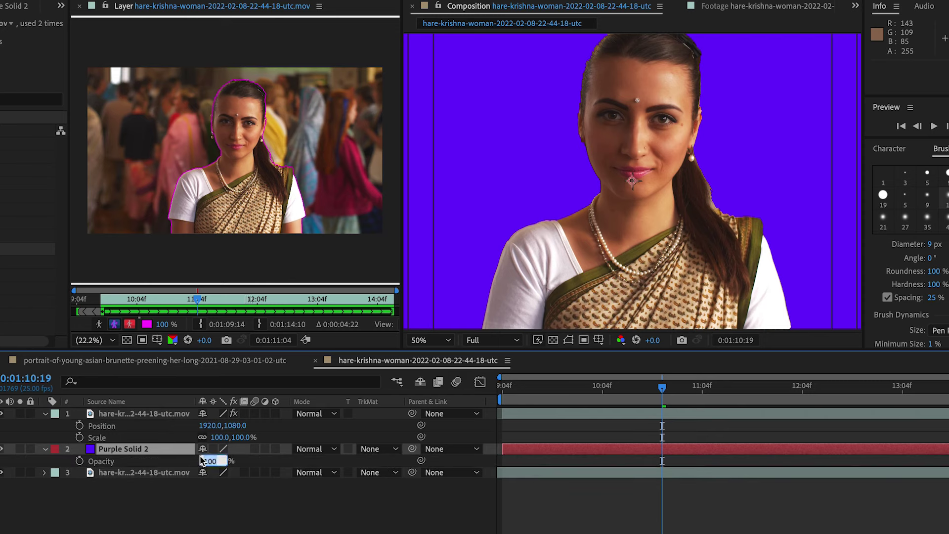
type("50")
key("Return")
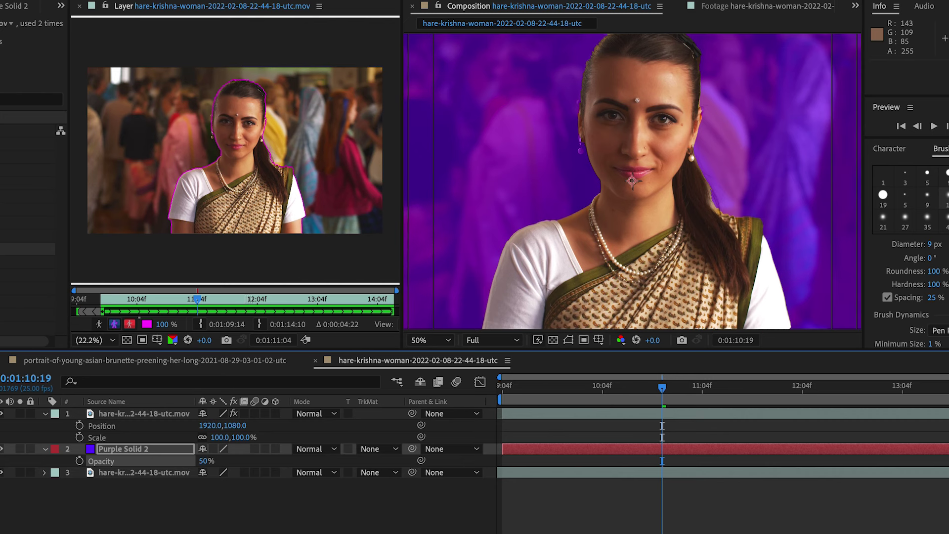
Place the first abstract background video (19-utc-2.mp4) directly beneath the purple solid and edit its opacity.
left_click(42, 128)
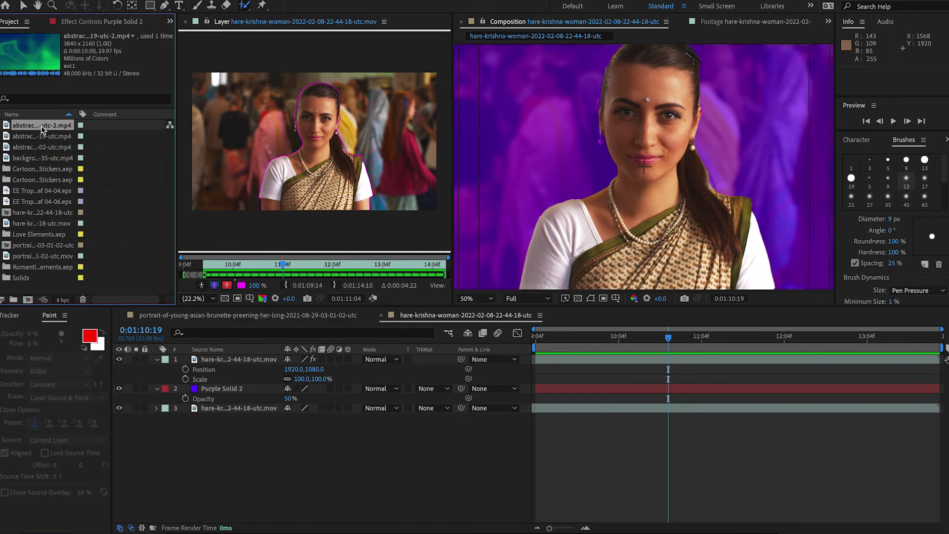
left_click_drag(42, 130, 250, 402)
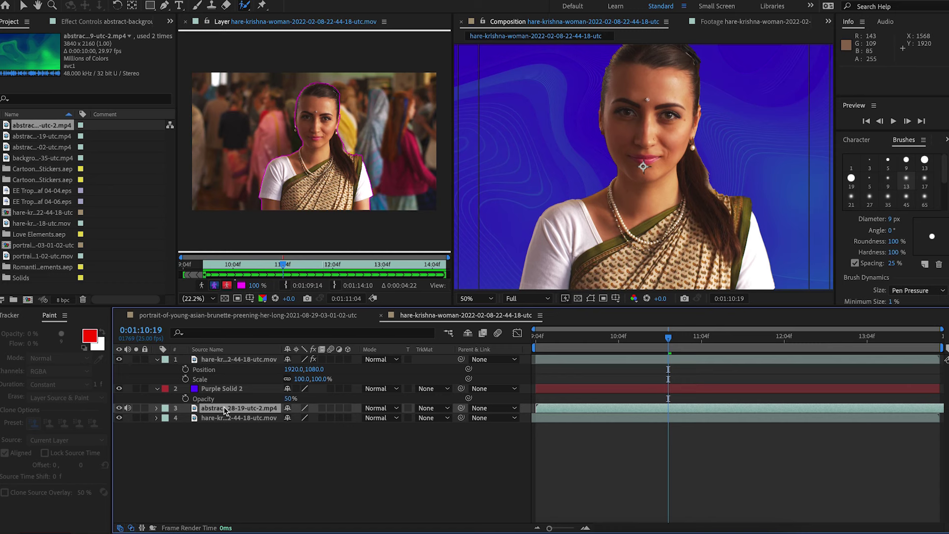
key("t")
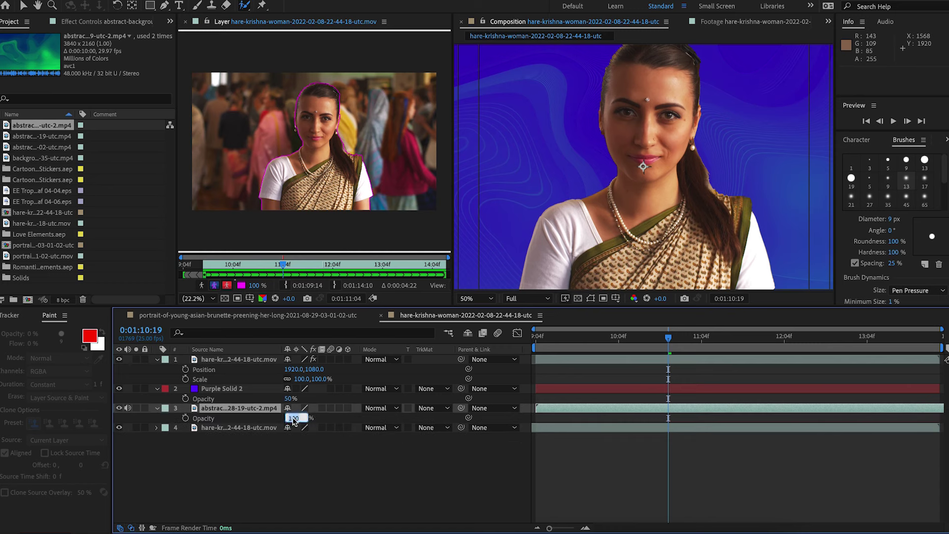
key("Return")
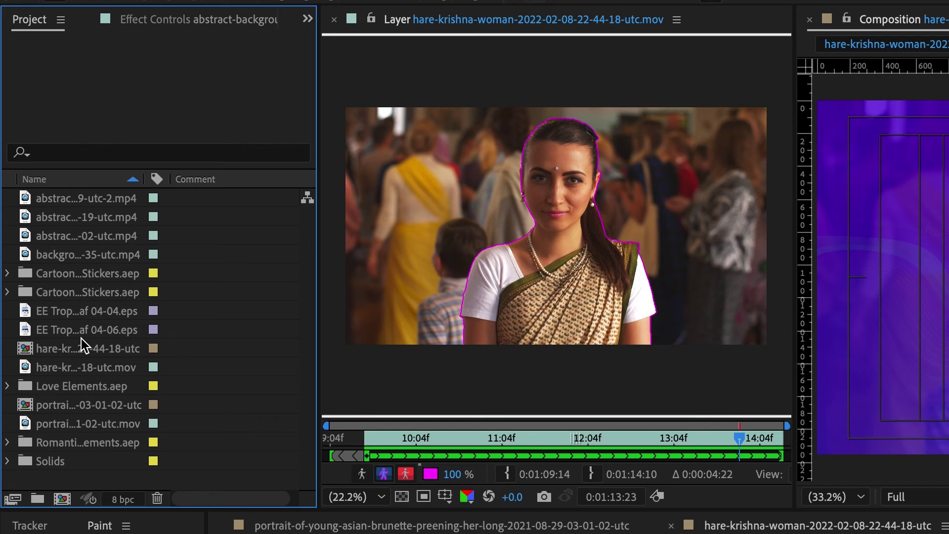
Add both EE Tropical Leaf graphics above the woman and start Position and Rotation keyframes on them at 0:01:09:04.
left_click(85, 331)
left_click(90, 315)
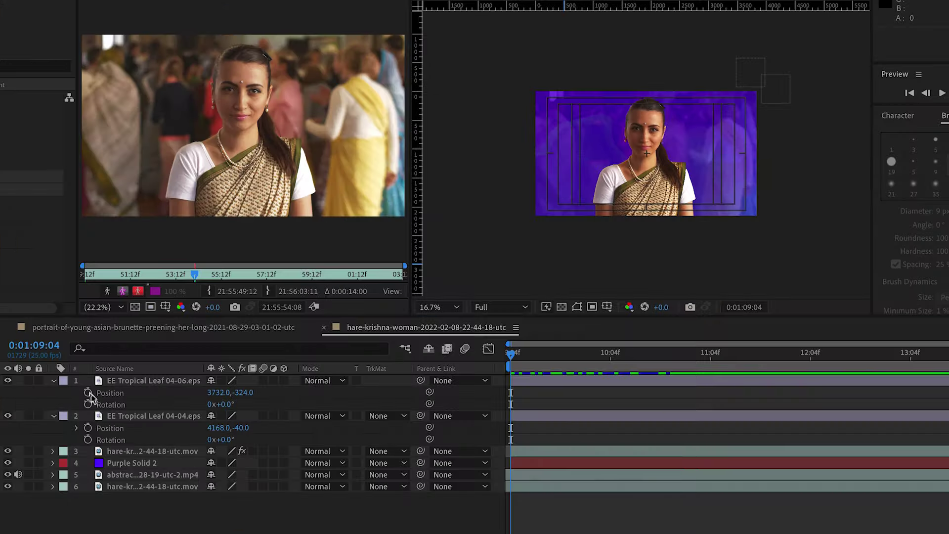
left_click(88, 392)
left_click(88, 404)
left_click(88, 427)
left_click(88, 439)
At 0:01:12:04, move both leaf layers diagonally from the frame's upper-right corner to beyond its lower-left corner.
left_click(669, 380)
left_click(39, 346)
type("12")
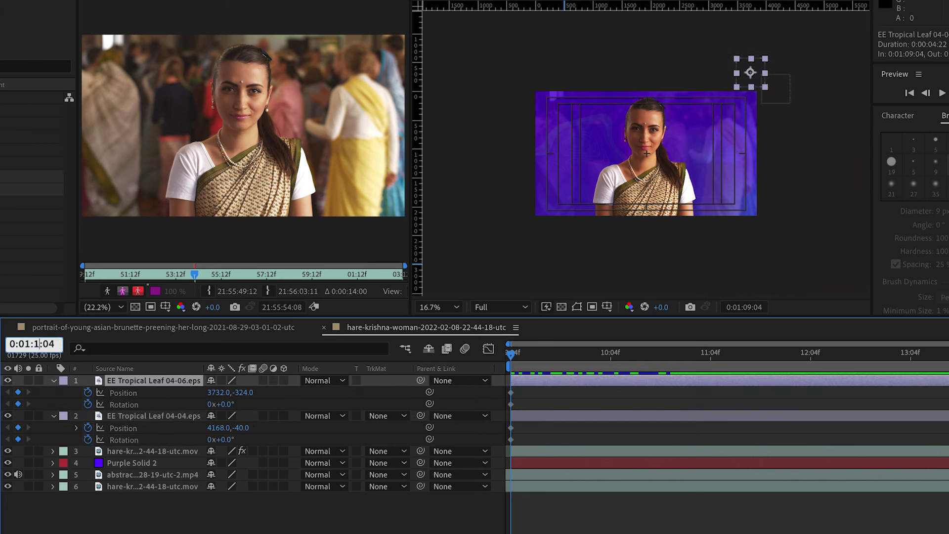
key("Return")
left_click(153, 415, "shift")
left_click_drag(752, 75, 510, 224)
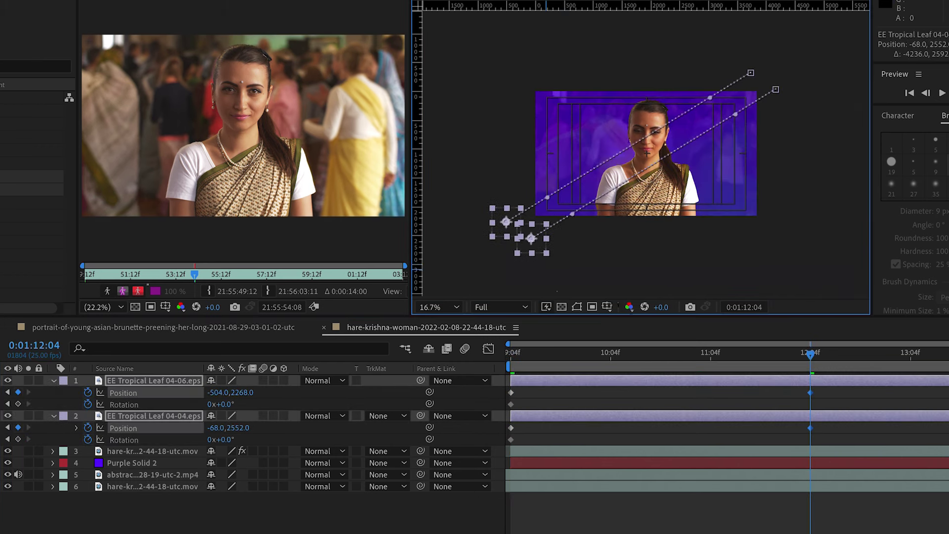
At 0:01:10:16, bend the motion paths by placing the red leaf near 2342, 1443 and the green leaf near 1486, 703.
left_click(666, 362)
left_click_drag(666, 362, 659, 362)
left_click(548, 261)
left_click(153, 415)
left_click_drag(655, 163, 674, 172)
left_click(154, 381)
left_click_drag(630, 146, 621, 133)
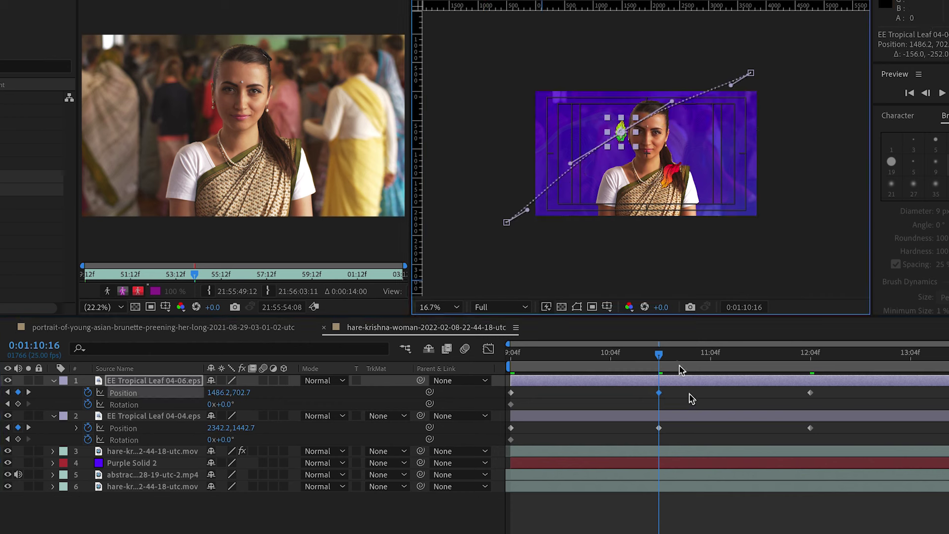
Keyframe the green leaf rotating counterclockwise and the red leaf clockwise, with both rotations ending at 0:01:12:04.
left_click_drag(659, 354, 766, 354)
left_click_drag(231, 405, 173, 404)
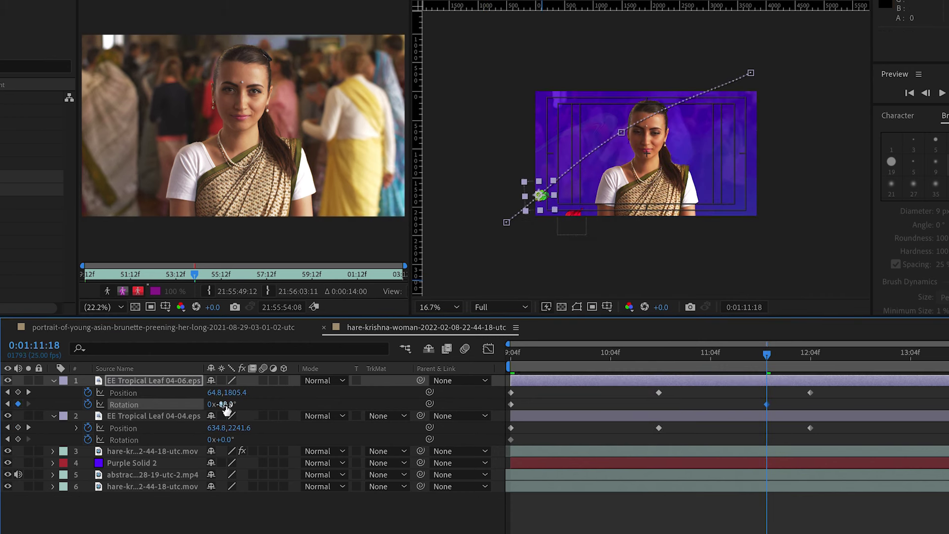
left_click_drag(766, 404, 809, 406)
left_click_drag(767, 355, 722, 359)
left_click_drag(227, 439, 299, 445)
left_click_drag(722, 439, 810, 446)
Collapse the properties of both leaf layers and duplicate the two layers.
left_click_drag(722, 354, 610, 362)
left_click(198, 512)
left_click(53, 415)
left_click(54, 381)
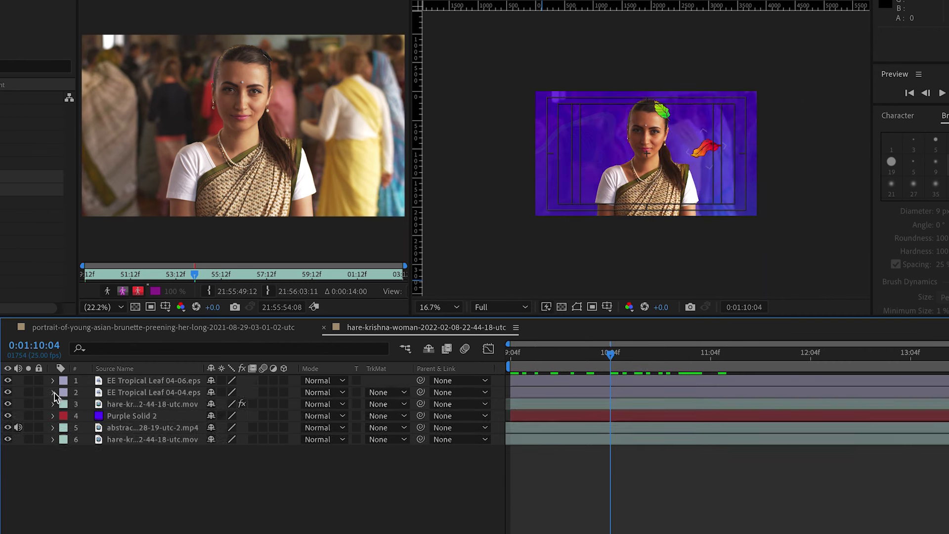
left_click(141, 393)
left_click(137, 383, "shift")
key("ctrl+d")
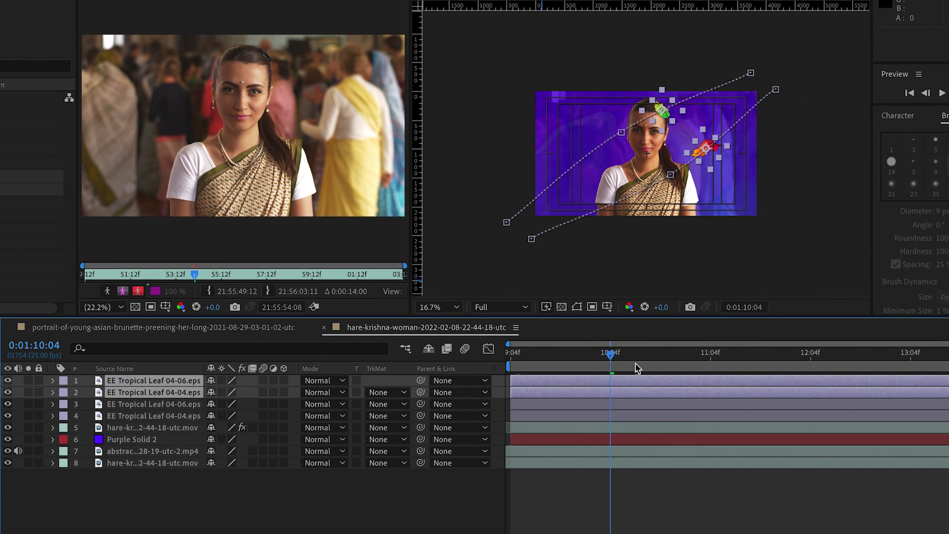
Show the Position, Scale and Rotation of the duplicated leaves and shift both layers to start at 0:01:11:01.
key("p")
key("shift+s")
key("shift+r")
left_click_drag(547, 379, 744, 382)
left_click_drag(710, 354, 918, 361)
left_click(8, 392)
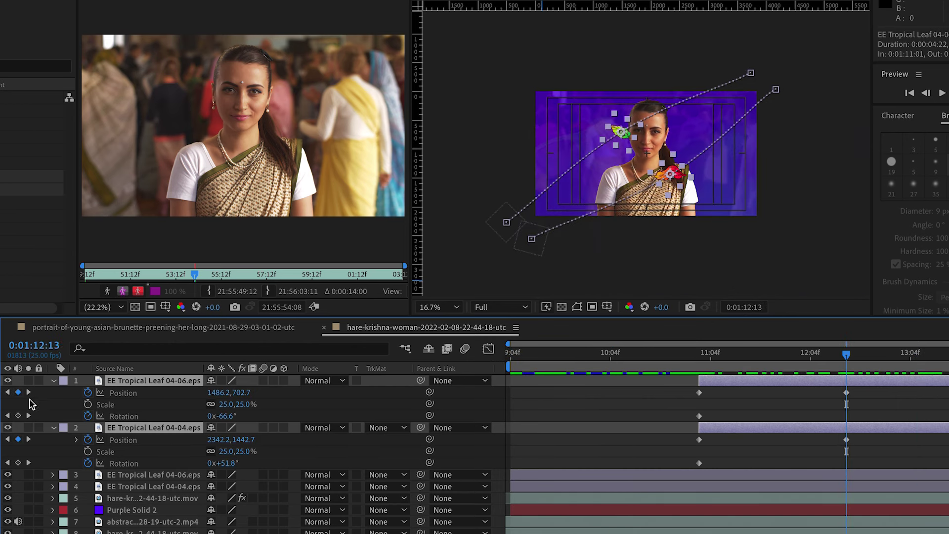
left_click(8, 394)
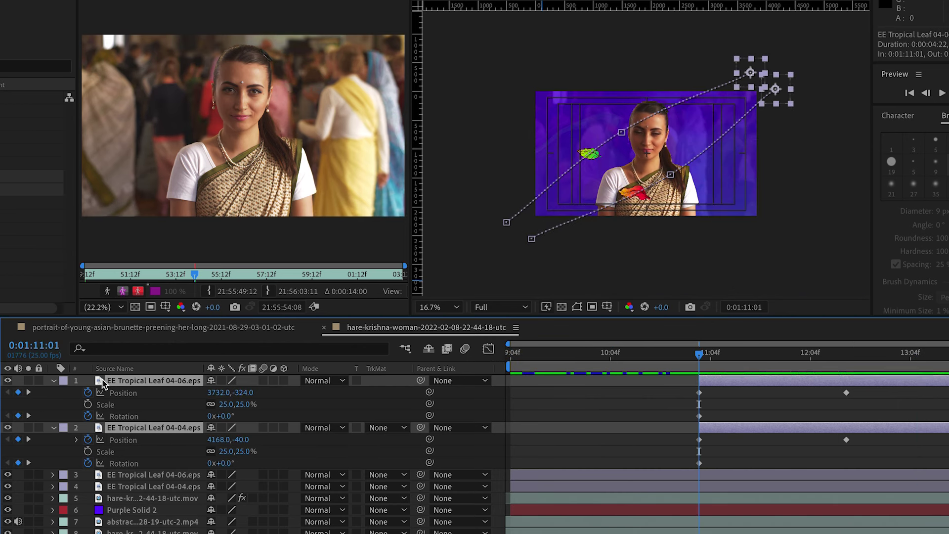
Move the starting points of both duplicated leaves and reroute the green copy's motion path toward the frame's left edge.
left_click_drag(751, 74, 727, 47)
left_click_drag(752, 62, 795, 125)
left_click_drag(728, 46, 712, 40)
left_click_drag(621, 133, 571, 102)
left_click_drag(506, 223, 507, 132)
left_click_drag(573, 101, 608, 98)
Move the green copy's middle and last keyframes earlier so its Position and Rotation animation lasts about one second.
left_click_drag(948, 388, 836, 431)
left_click_drag(846, 392, 747, 392)
left_click_drag(927, 390, 888, 421)
left_click_drag(898, 416, 803, 416)
Reroute the red copy's path out below the frame and shorten its Position and Rotation animation to about one second.
mouse_move(699, 355)
left_mouse_down()
mouse_move(749, 356)
mouse_move(699, 357)
left_mouse_up()
left_click(731, 428)
left_click_drag(662, 182, 719, 204)
left_click_drag(531, 238, 663, 263)
left_click_drag(816, 437, 947, 466)
left_click_drag(846, 439, 751, 439)
left_click_drag(915, 435, 889, 467)
left_click_drag(901, 440, 803, 442)
Shift both leaf copies to the composition's start and align their last Position and Rotation keyframes at 0:01:10:04.
mouse_move(699, 354)
left_mouse_down()
mouse_move(767, 363)
mouse_move(710, 359)
left_mouse_up()
left_click_drag(741, 381, 552, 382)
left_click_drag(736, 427, 548, 429)
left_click_drag(709, 354, 610, 361)
left_click(9, 392)
left_click(8, 392)
left_click_drag(614, 392, 610, 416)
left_click_drag(614, 440, 610, 463)
Reroute the copies' paths, placing the red leaf at 398.2, 302.7 at 0:01:09:16 and running the green leaf from the right edge downward.
left_click_drag(665, 262, 504, 126)
left_click_drag(505, 133, 698, 245)
left_click(7, 392)
left_click_drag(562, 439, 559, 439)
left_click_drag(720, 206, 559, 109)
left_click_drag(794, 125, 725, 191)
left_click(523, 381)
left_click_drag(712, 40, 783, 142)
mouse_move(559, 357)
left_mouse_down()
mouse_move(573, 357)
mouse_move(551, 355)
mouse_move(629, 355)
mouse_move(558, 355)
left_mouse_up()
Collapse the two topmost leaf layers, duplicate them both, and show the Rotation of the new copies.
left_click(53, 381)
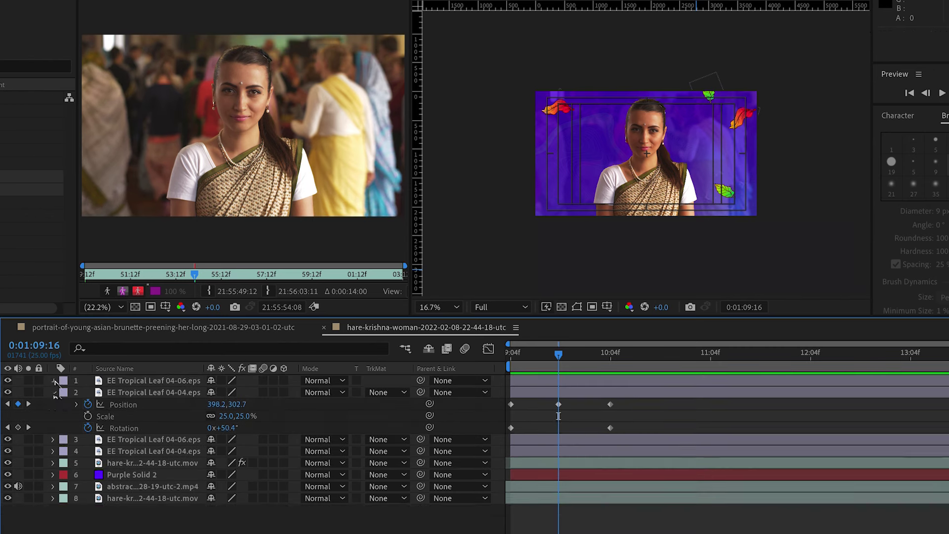
left_click(53, 391)
left_click(143, 381)
left_click(146, 393, "shift")
key("ctrl+d")
key("ctrl+z")
key("r")
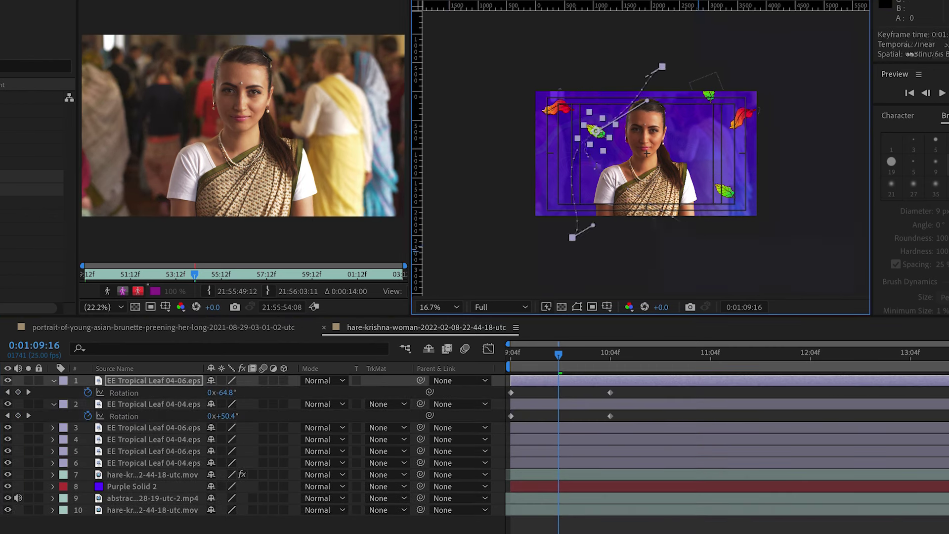
Reroute the two new leaf copies' paths beyond the frame edges and extend their last Position and Rotation keyframes to about 0:01:10:19.
left_click_drag(557, 104, 618, 242)
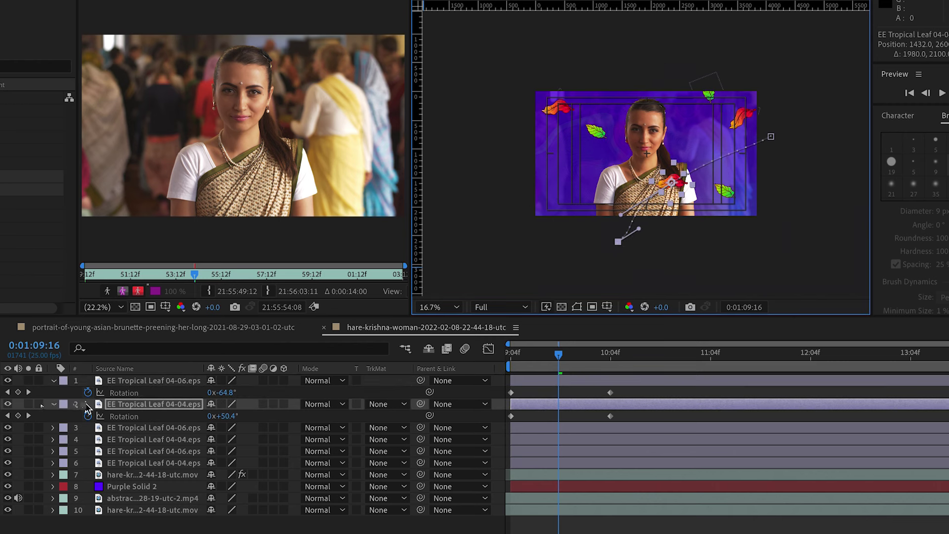
left_click_drag(599, 389, 661, 396)
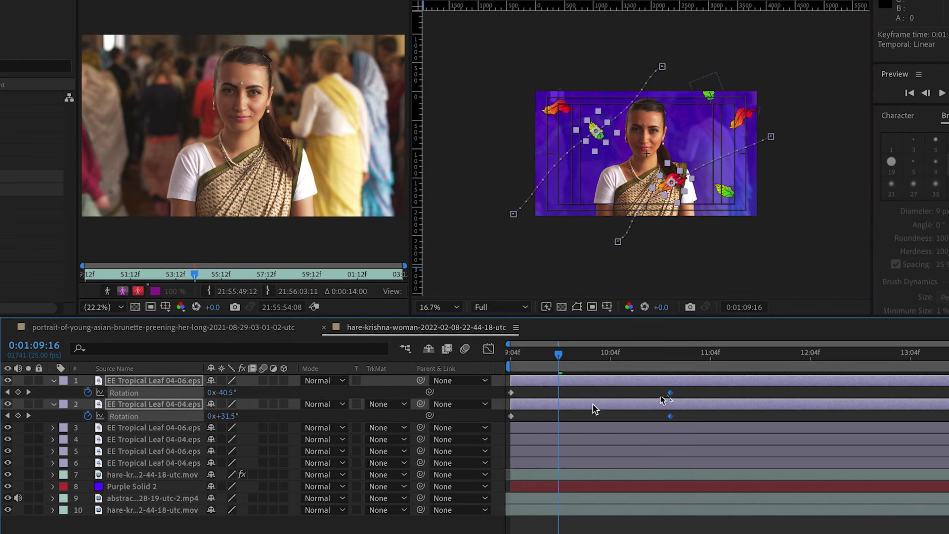
key("shift+p")
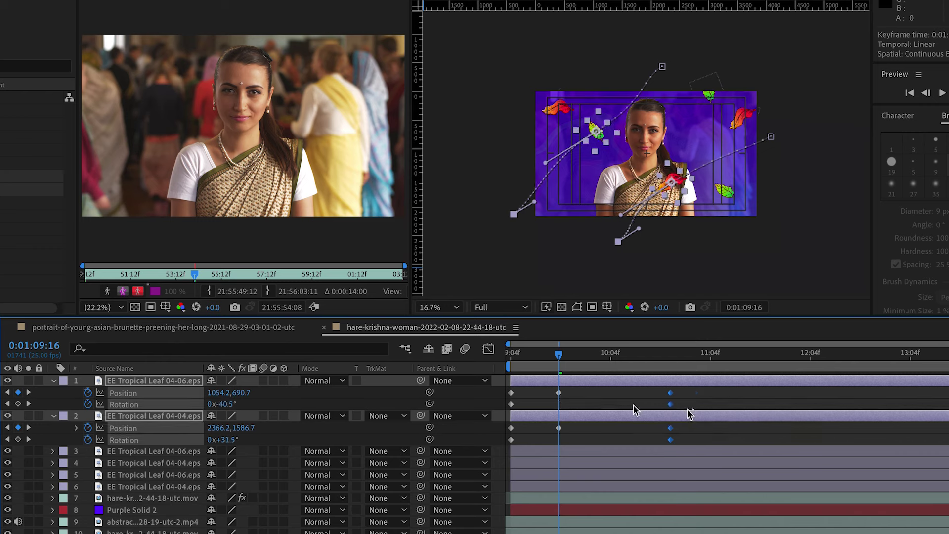
Move the two copies' middle Position keyframes to about 0:01:10:02 and collapse both layers.
left_click(559, 428)
left_click_drag(559, 428, 602, 428)
left_click(59, 416)
left_click(53, 416)
left_click(53, 381)
left_click(139, 380)
left_click(139, 391, "shift")
key("super+d")
key("super+z")
Duplicate an earlier pair of red and green leaf layers and move the copies to the top of the layer stack.
left_click(148, 405)
left_click(151, 416, "shift")
key("super+d")
left_click_drag(151, 405, 151, 375)
Place the newest red leaf over the woman's shoulder and reroute the green one from the right edge to below the frame.
left_click_drag(557, 108, 624, 160)
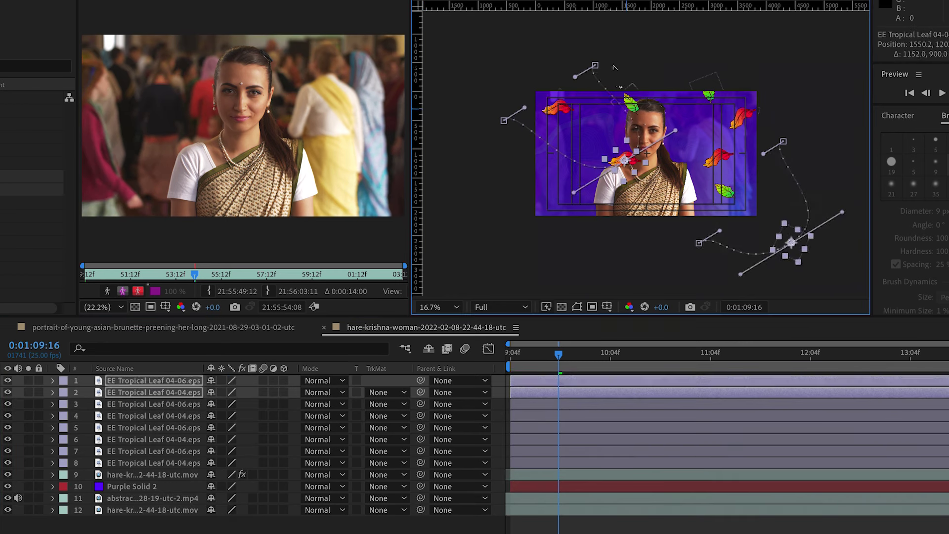
left_click_drag(595, 65, 718, 64)
left_click_drag(507, 126, 565, 237)
key("space")
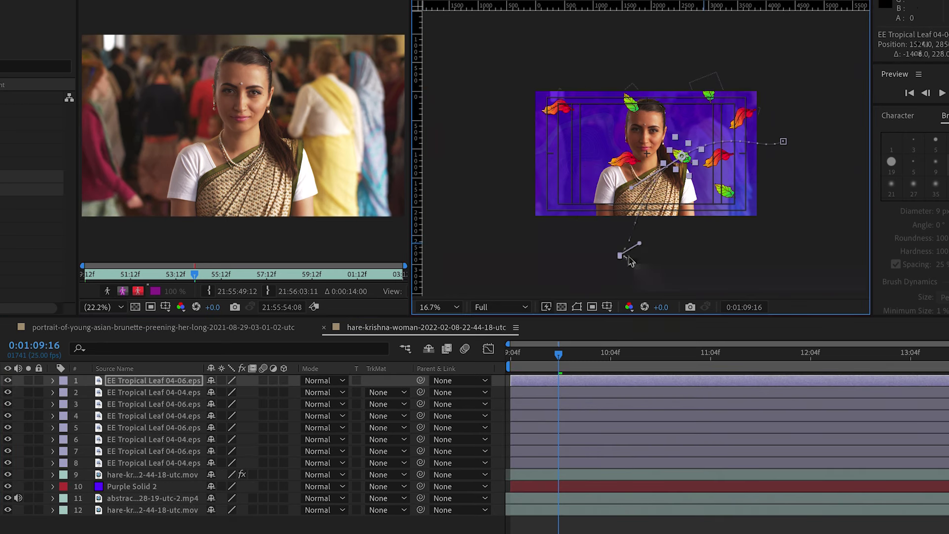
Duplicate all eight leaf layers, move the copies to the top, show their Position and shift them later in the timeline.
left_click(153, 462, "shift")
key("p")
key("r")
key("ctrl+d")
left_click_drag(160, 450, 164, 375)
key("p")
left_click_drag(561, 403, 751, 414)
Delay the middle and last Position keyframes of the third to sixth leaf layers to slow their drift.
left_click_drag(877, 434, 856, 467)
left_click_drag(863, 440, 947, 447)
left_click_drag(786, 435, 800, 467)
left_click_drag(794, 439, 862, 442)
left_click_drag(797, 482, 809, 514)
left_click_drag(803, 487, 865, 496)
left_click_drag(742, 483, 758, 515)
left_click_drag(750, 487, 798, 489)
Delay the two topmost leaf layers' middle Position keyframes to about 0:01:12:06 and their last ones to about 0:01:13:10.
left_click(810, 382)
left_click(790, 522)
left_click(816, 498)
left_click_drag(813, 420, 791, 389)
left_click_drag(803, 393, 934, 396)
left_click_drag(765, 419, 744, 389)
left_click_drag(750, 392, 817, 395)
Select the original eight leaf layers, 9 to 16, and show their Position keyframes.
scroll(601, 499, "down", 6)
scroll(601, 499, "down", 1)
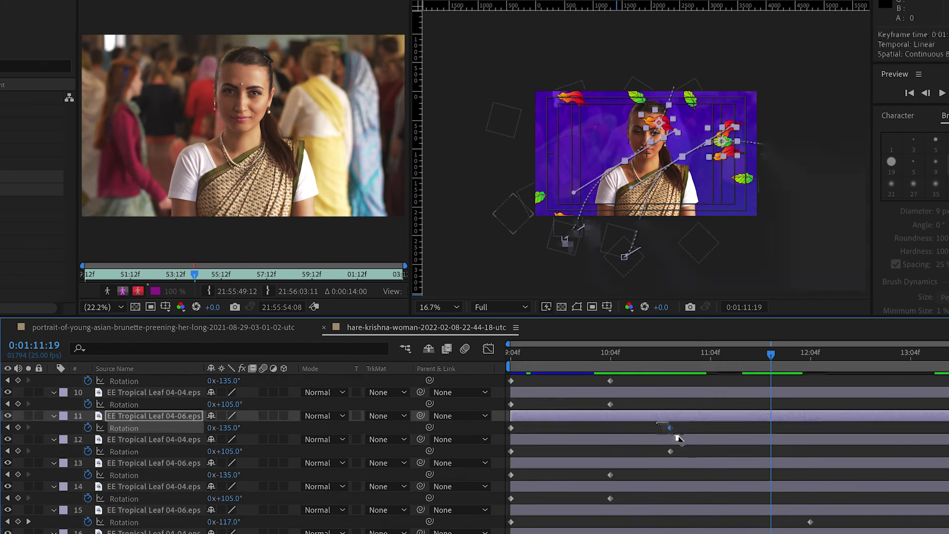
left_click(668, 428)
scroll(176, 399, "up", 4)
left_click(535, 460)
left_click(171, 452)
scroll(178, 474, "down", 5)
left_click(187, 515, "shift")
key("p")
scroll(187, 514, "up", 2)
Delay the last and middle Position keyframes of leaf layers 9 and 10, placing layer 9's middle one at 0:01:10:19.
left_click_drag(622, 420, 601, 390)
left_click_drag(610, 393, 767, 394)
left_click_drag(569, 419, 646, 418)
left_click(635, 416)
left_click_drag(659, 394, 671, 395)
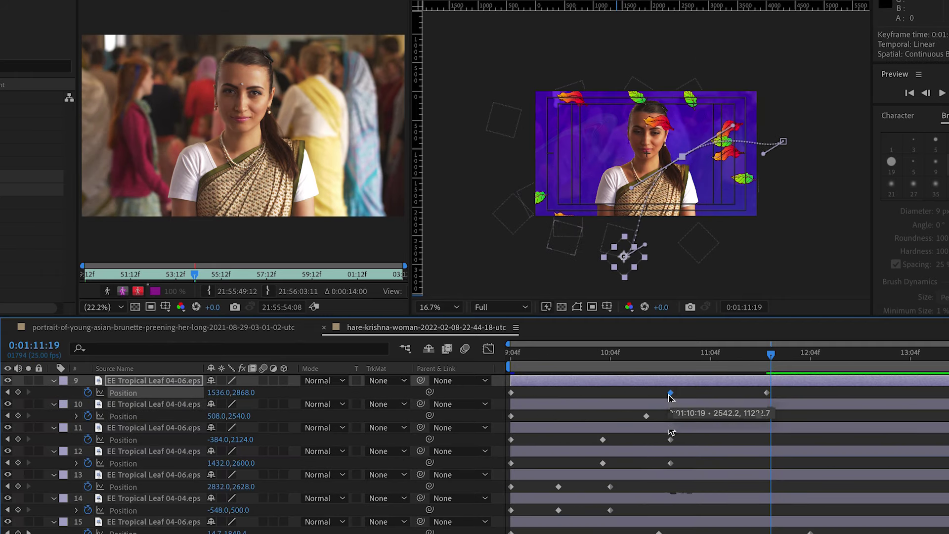
Stagger the middle and last Position keyframes of leaf layers 11 and 12 by moving each to a different later time.
left_click_drag(671, 440, 718, 441)
left_click_drag(670, 464, 751, 465)
left_click_drag(602, 464, 651, 464)
left_click_drag(603, 440, 624, 441)
Shift the Position keyframes of leaf layers 13 and 14 later so the two leaves move at different speeds.
left_click(611, 488)
left_click_drag(601, 483, 659, 489)
left_click(635, 490)
left_click_drag(559, 487, 599, 488)
left_click_drag(558, 511, 575, 511)
Play back the leaf animation and shift the duplicated leaf layers to start earlier.
left_click_drag(609, 355, 550, 352)
key("space")
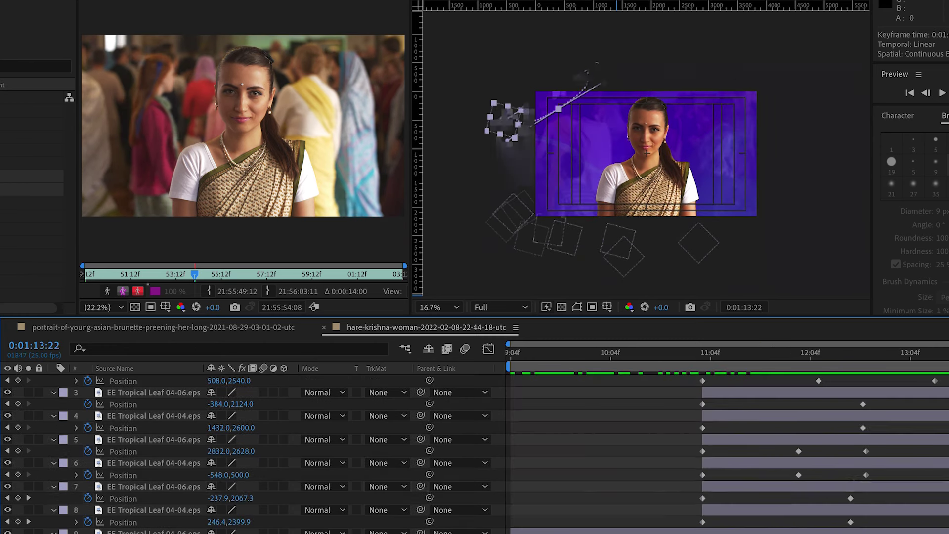
left_click_drag(925, 389, 869, 392)
scroll(243, 480, "down", 3)
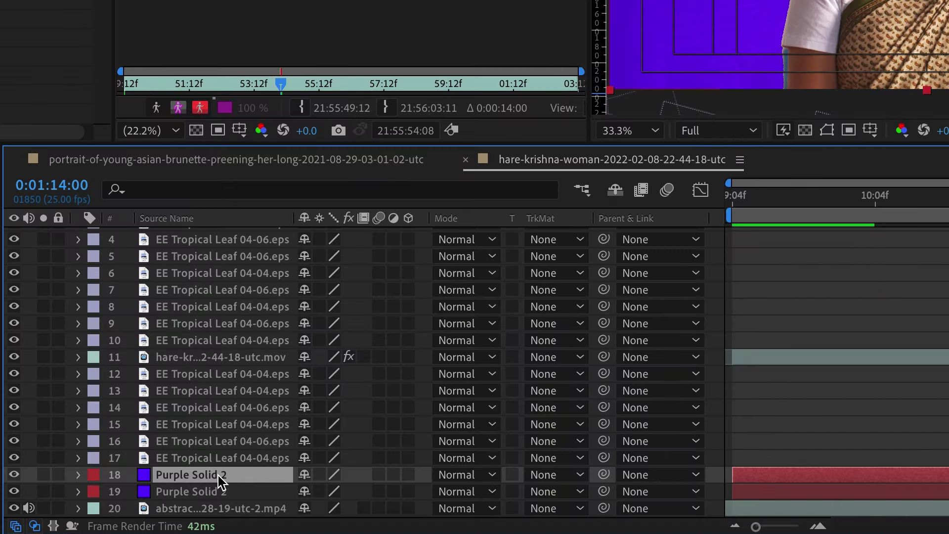
Move the upper Purple Solid 2 layer to the top of the stack and preview its fade around 0:01:10:08.
left_click_drag(218, 475, 199, 247)
scroll(219, 439, "up", 2)
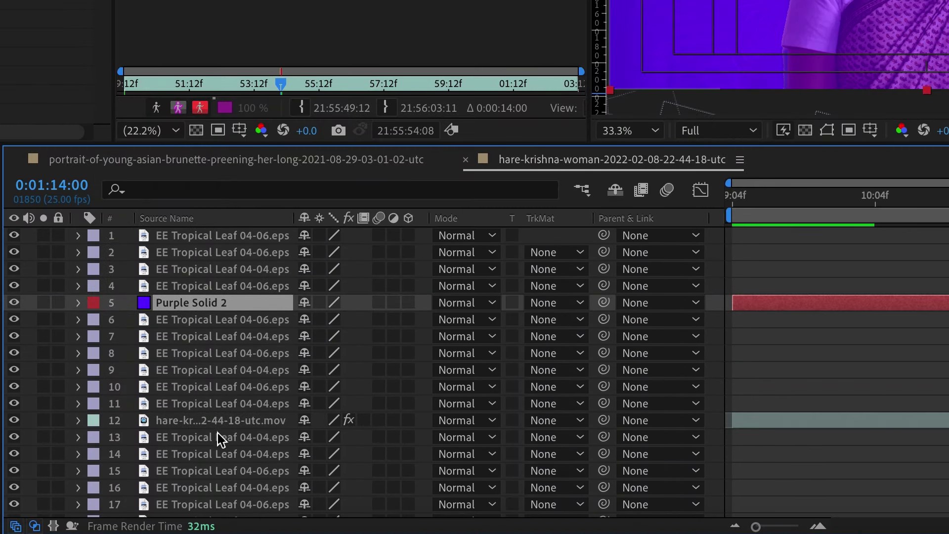
left_click_drag(176, 299, 196, 229)
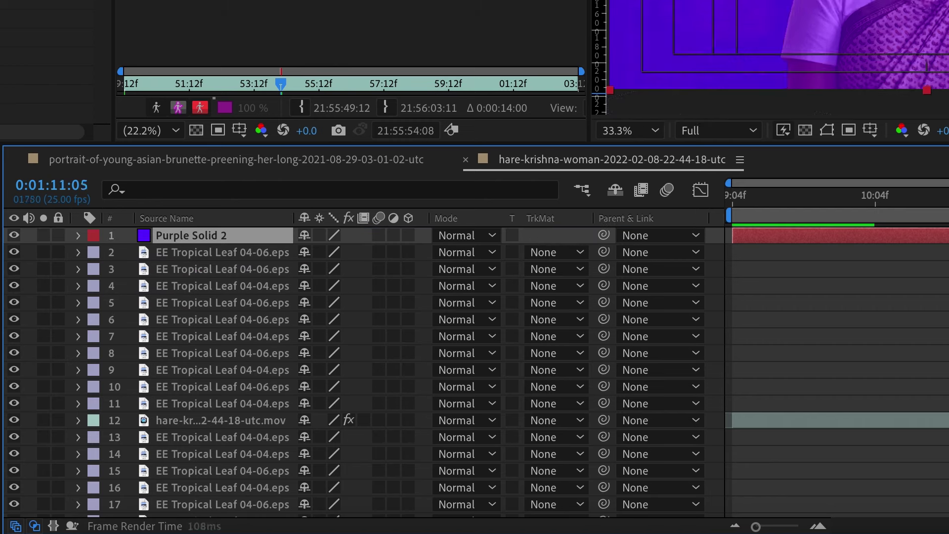
left_click_drag(946, 217, 898, 236)
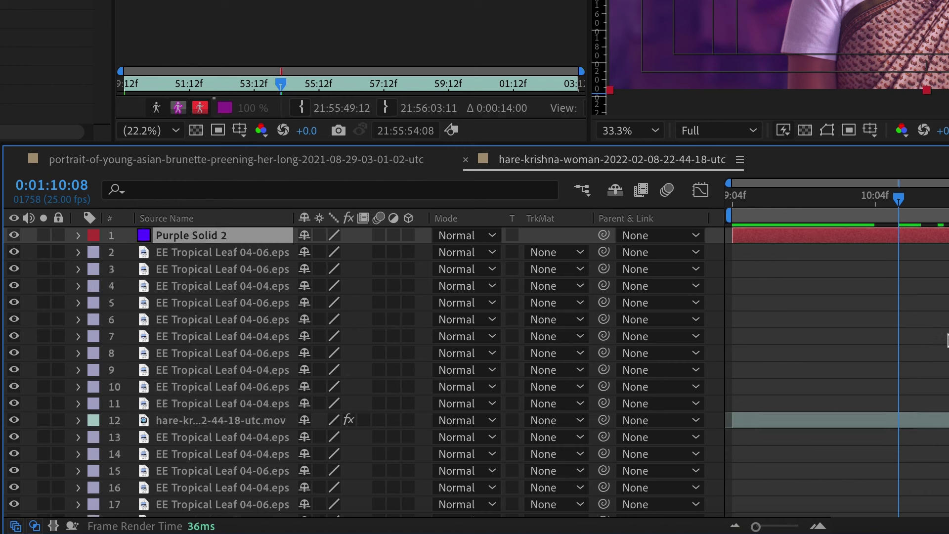
scroll(944, 334, "down", 3)
scroll(946, 323, "up", 3)
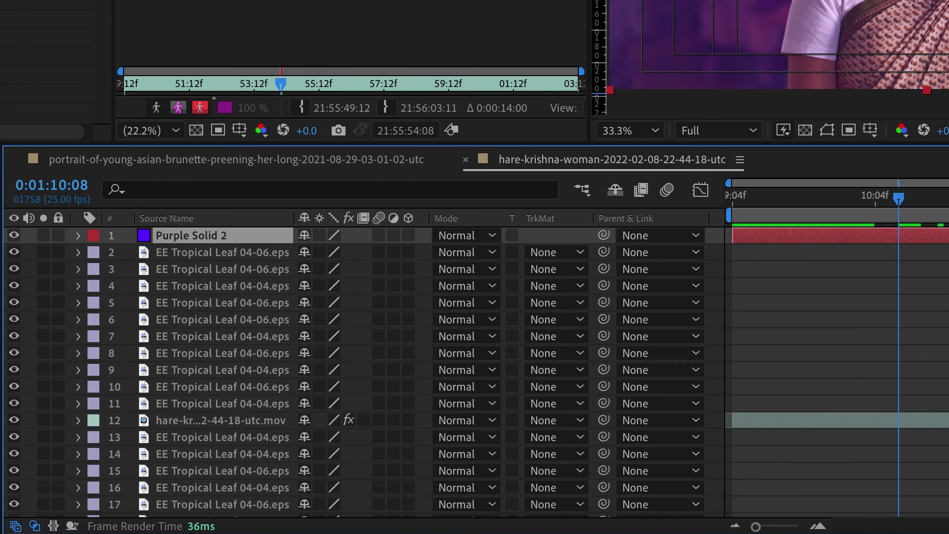
key("space")
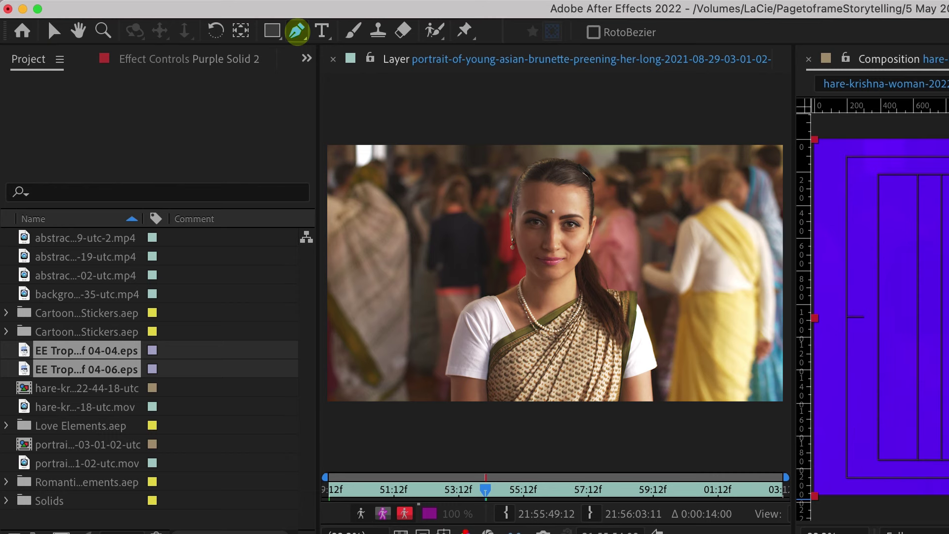
Draw a closed Pen tool mask on the top purple solid, following the woman's shoulders, neck and head.
left_click(636, 317)
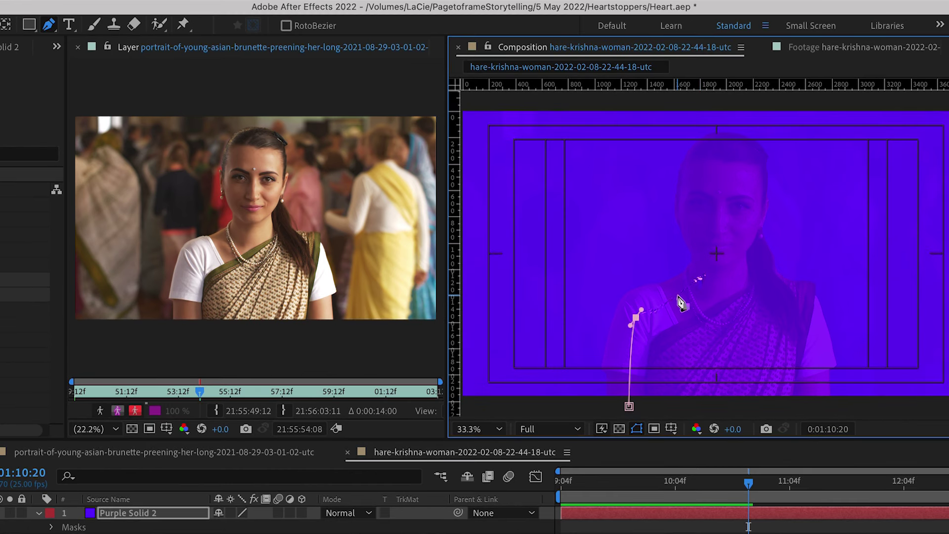
left_click_drag(677, 295, 695, 284)
left_click_drag(690, 223, 698, 209)
left_click_drag(695, 160, 751, 158)
left_click_drag(784, 298, 787, 297)
left_click_drag(814, 318, 817, 329)
left_click(628, 406)
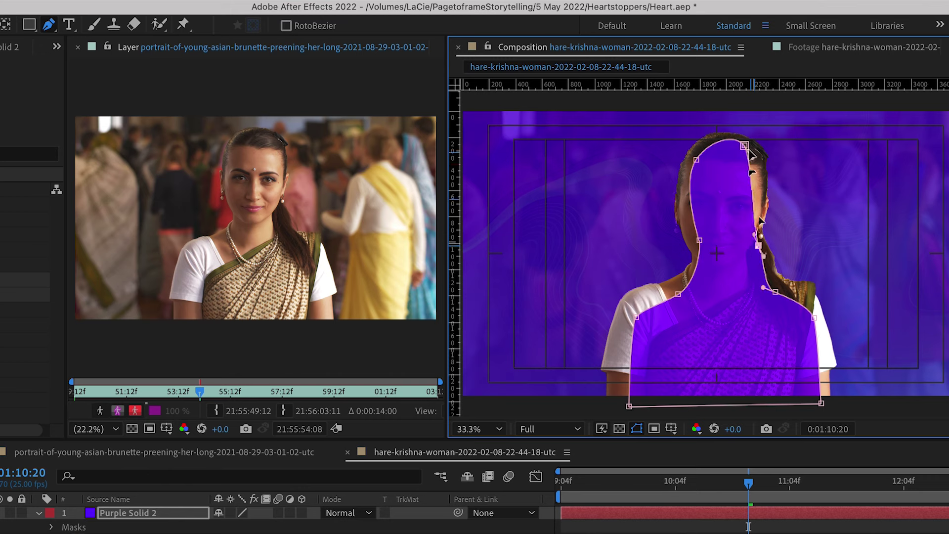
Refine the mask's curves and points to fit the woman's head, neck, shoulder and arm, and preview the result.
left_click_drag(751, 156, 774, 185)
left_click_drag(696, 162, 680, 184)
left_click_drag(698, 238, 696, 253)
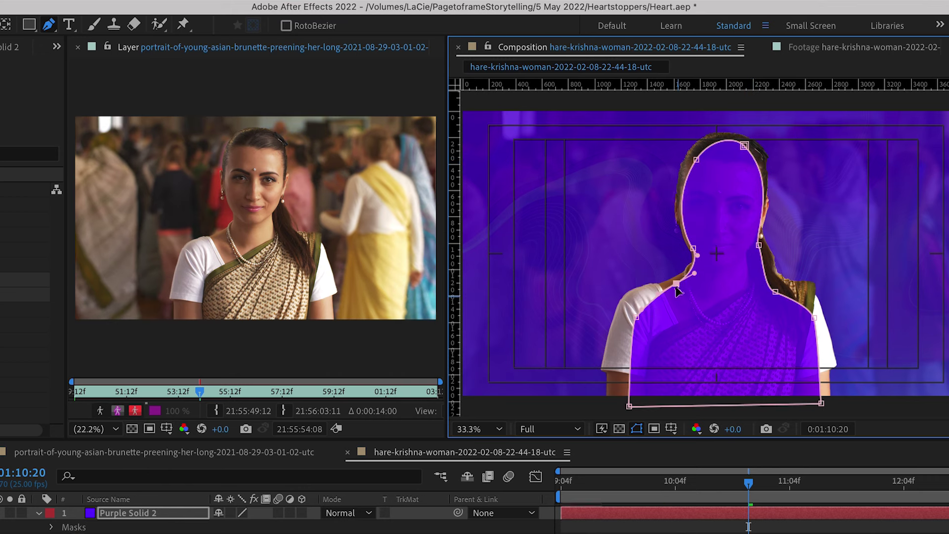
left_click_drag(636, 319, 631, 306)
left_click_drag(625, 410, 618, 408)
key("space")
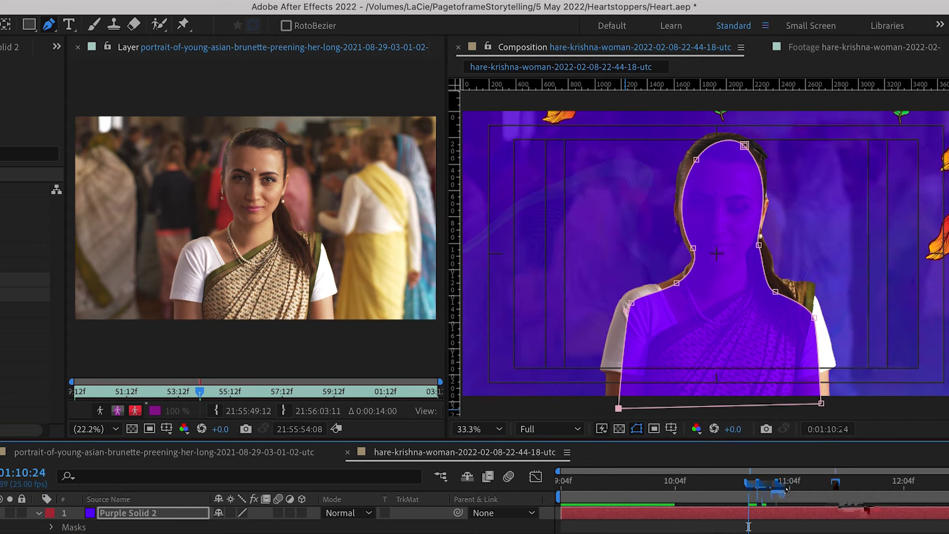
key("space")
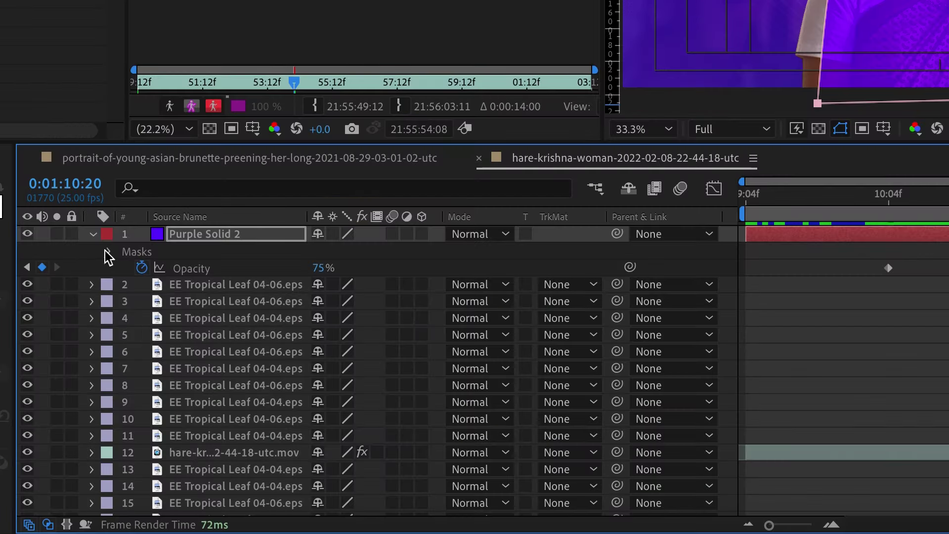
Set the solid's mask to inverted Lighten with a 300-pixel feather, and lower the solid's Opacity to 15% at 0:01:10:20.
left_click(108, 253)
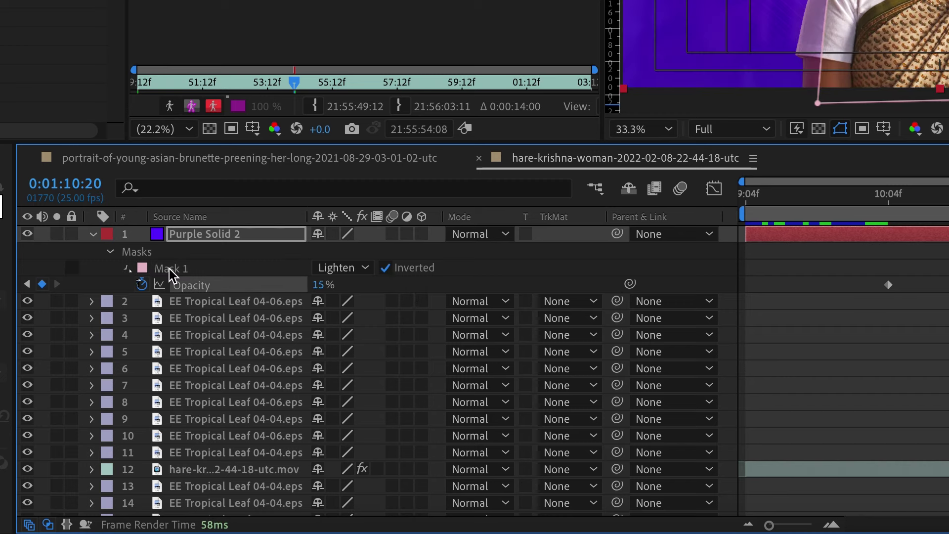
left_click(128, 268)
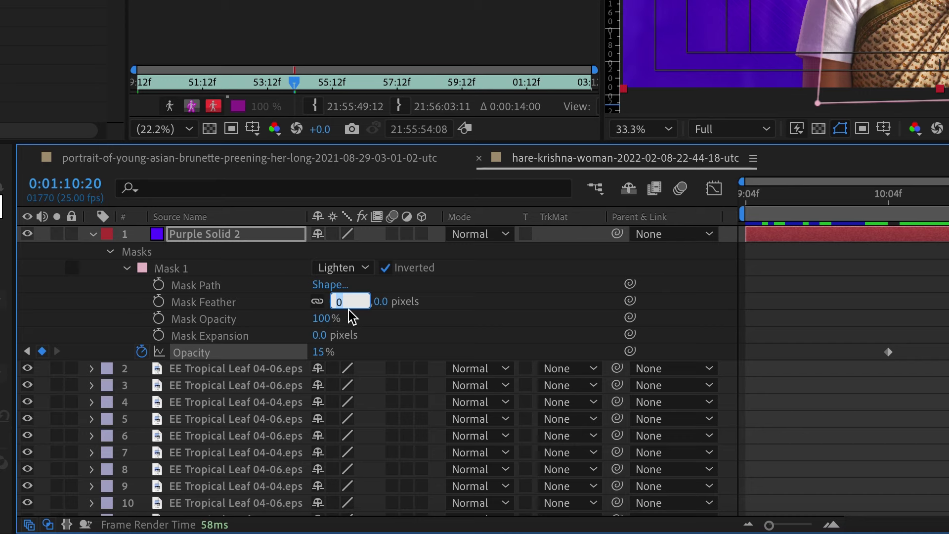
key("Return")
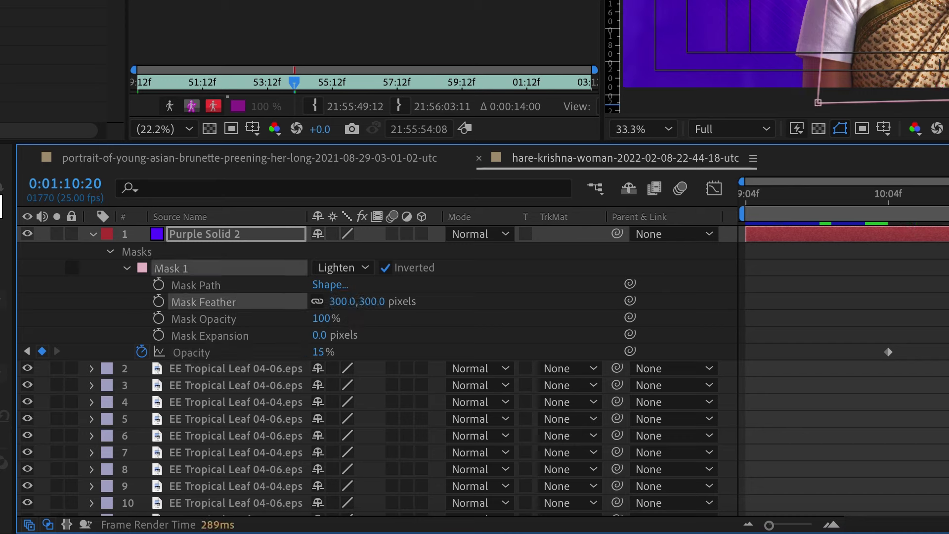
left_click(255, 367)
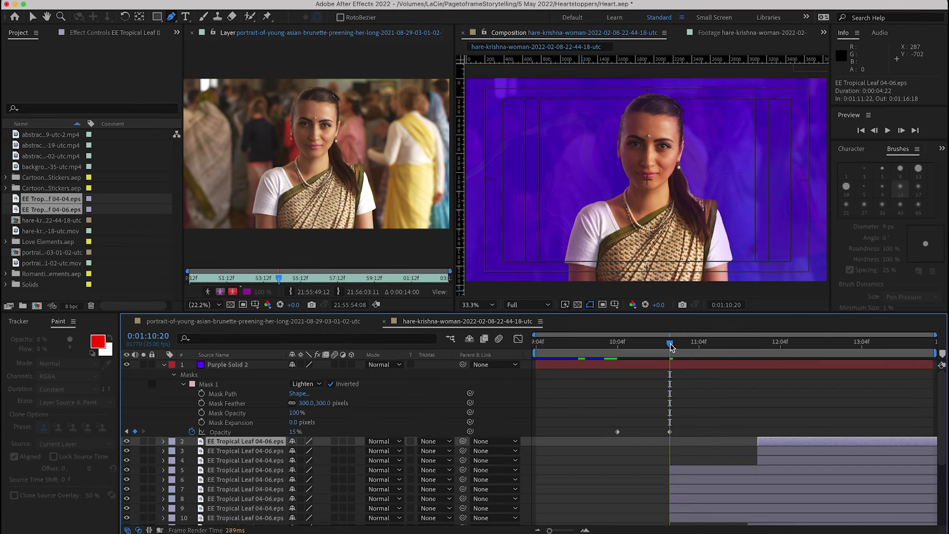
Keyframe the solid's Opacity at 20% at 0:01:12:09 and pull the mask points inward around the head, face and neck.
left_click_drag(670, 344, 799, 360)
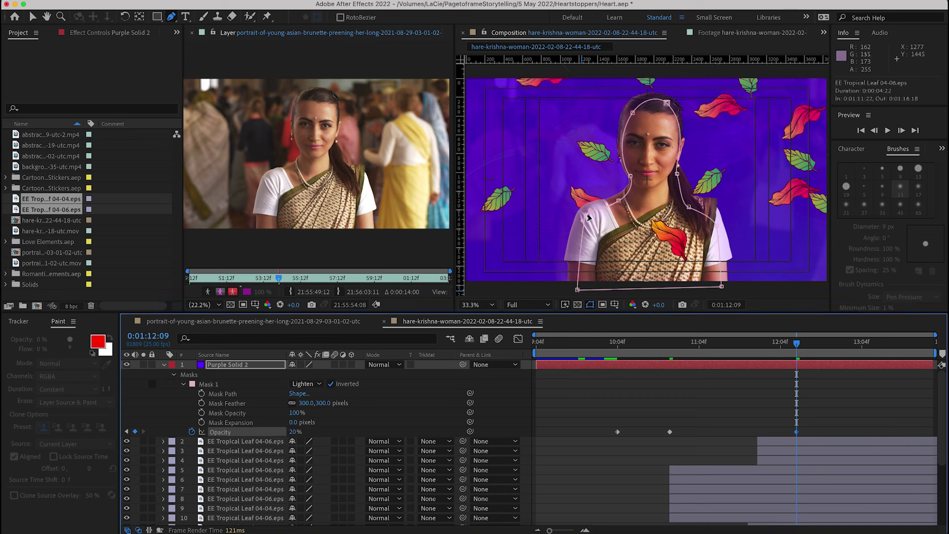
left_click(592, 220)
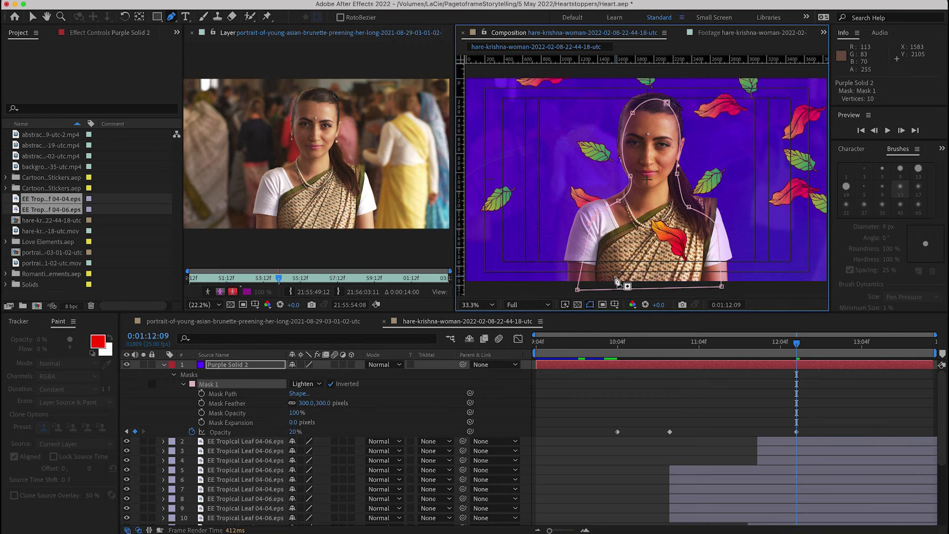
left_click_drag(619, 201, 622, 202)
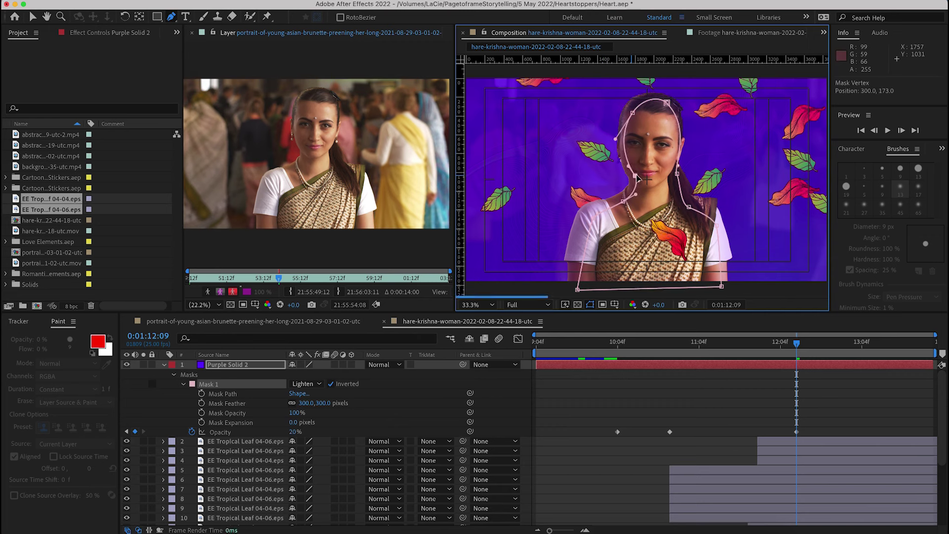
left_click_drag(666, 103, 665, 107)
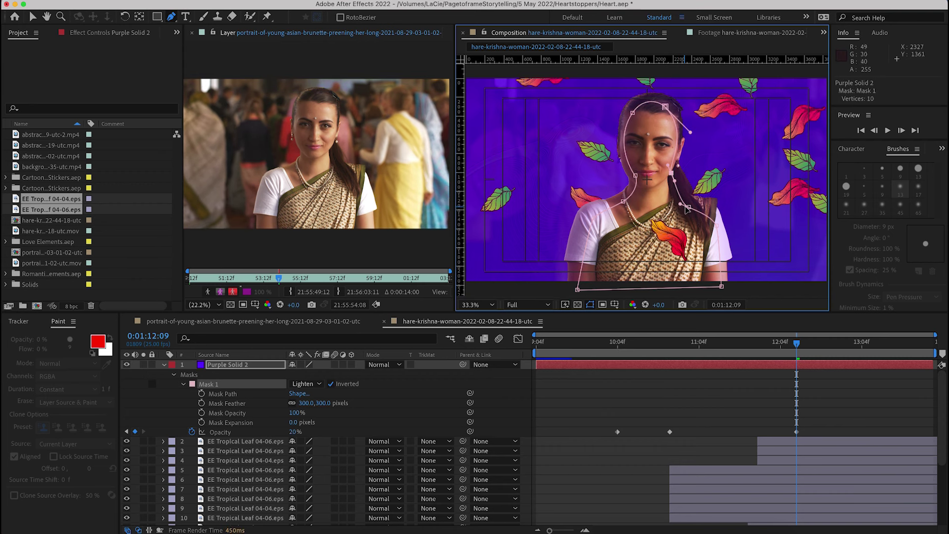
Delete the solid's Opacity keyframe at 0:01:12:09 and set the one at 0:01:10:20 to 20%.
left_click_drag(799, 346, 699, 347)
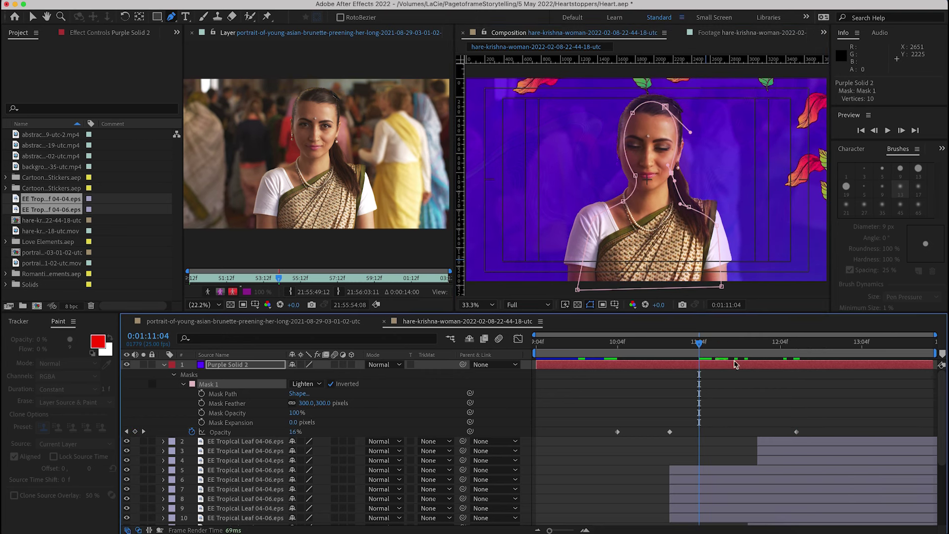
left_click(796, 432)
key("Delete")
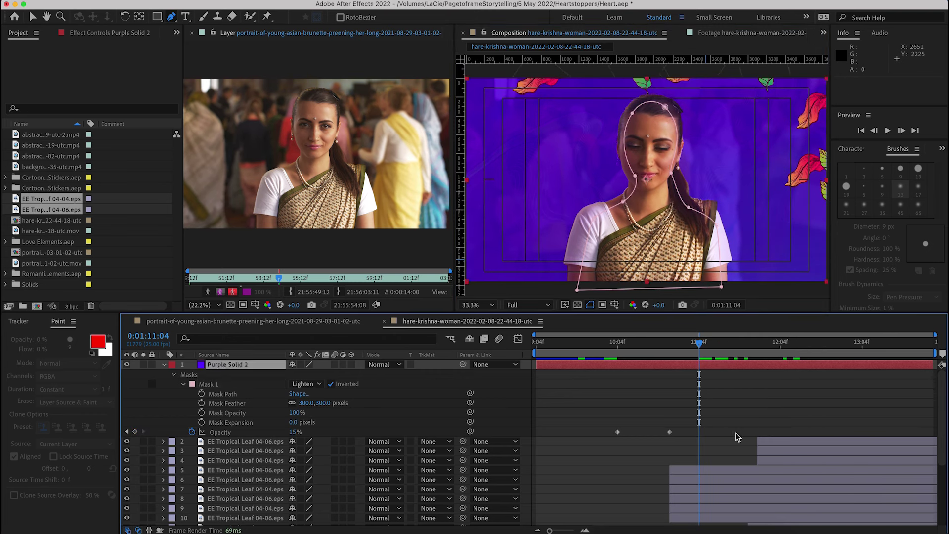
left_click(127, 432)
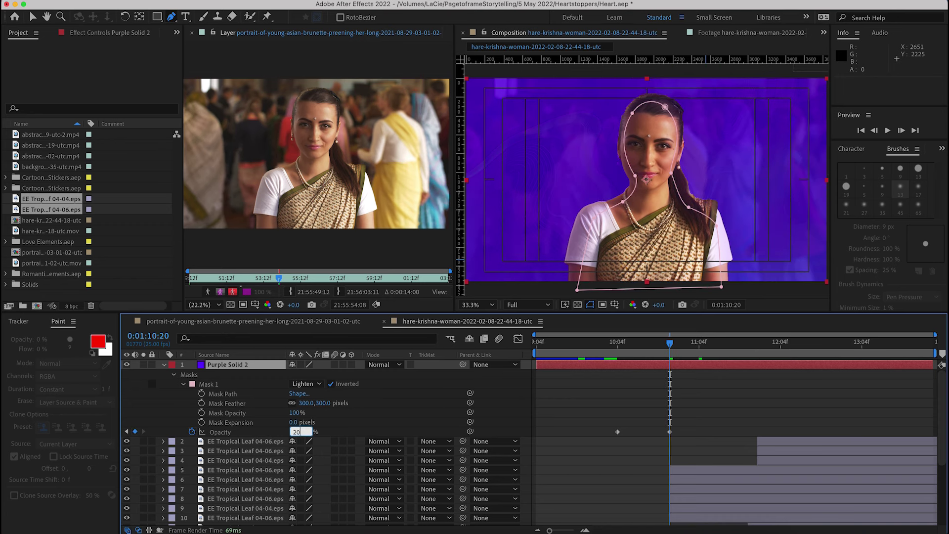
Add the finished composition to the Render Queue.
left_click(95, 5)
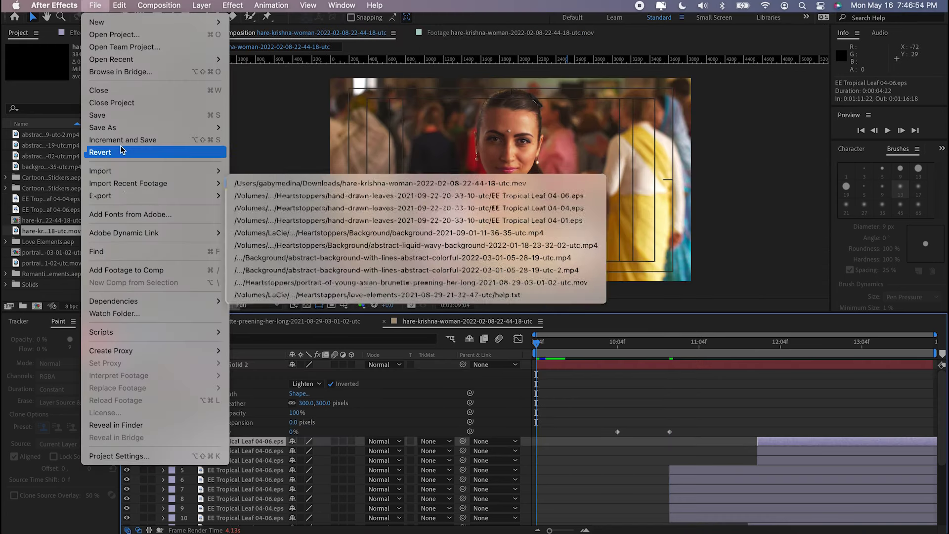
mouse_move(126, 199)
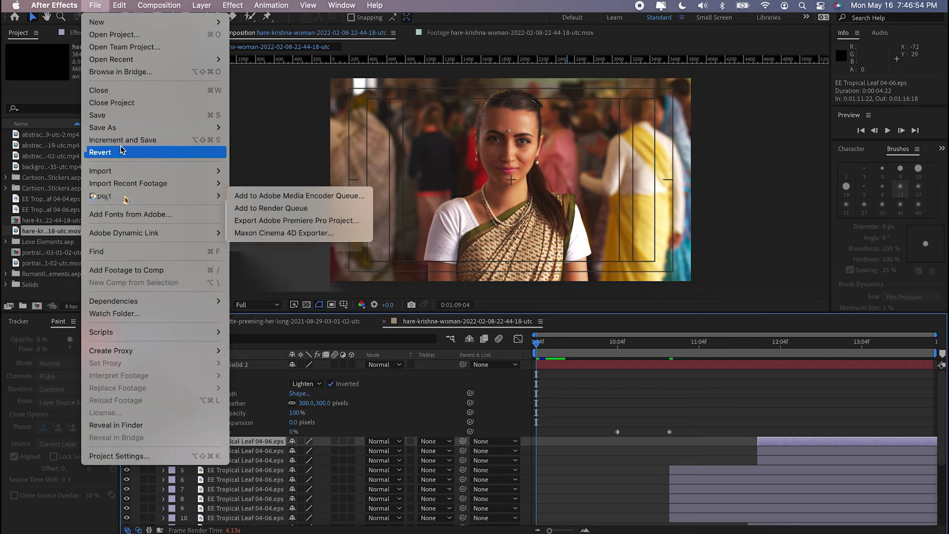
left_click(272, 208)
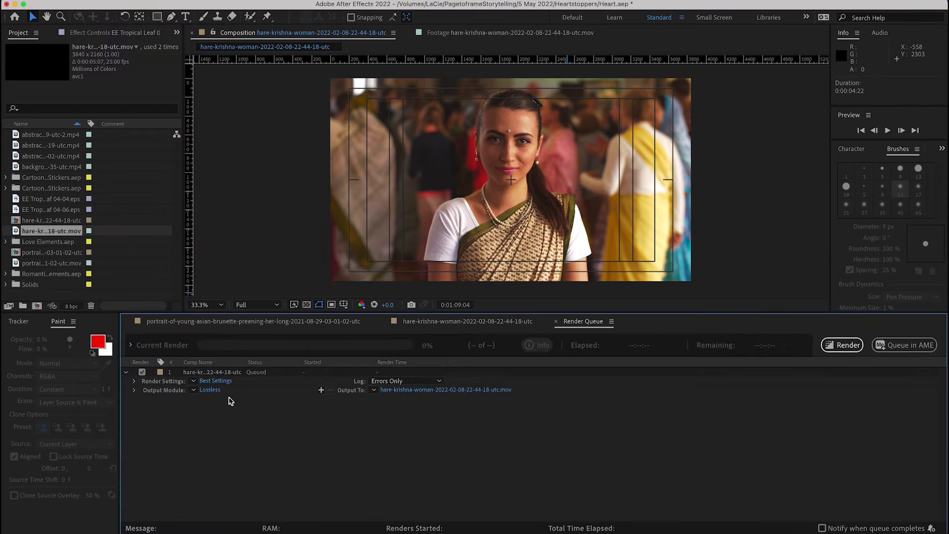
Configure the QuickTime output module's channels, name the output movie and start rendering the composition.
left_click(209, 389)
left_click(289, 165)
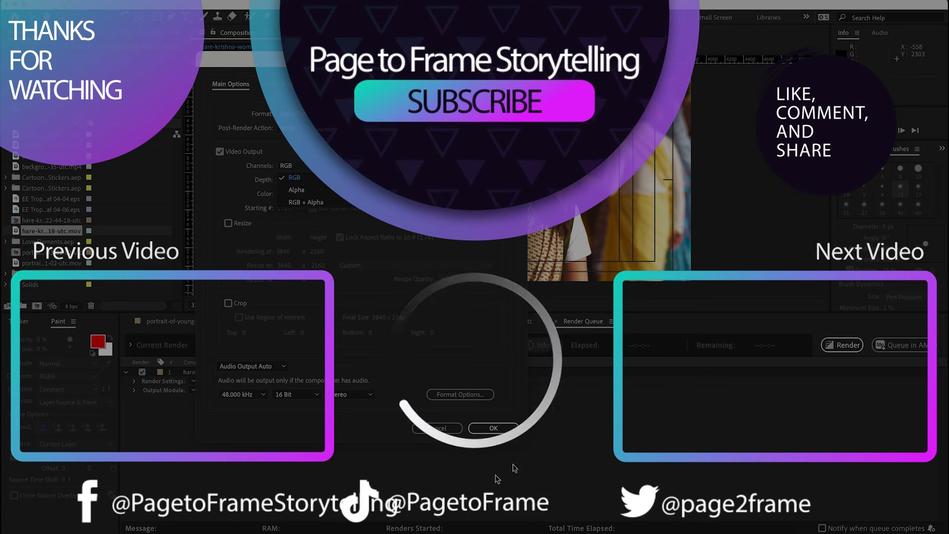
left_click(505, 432)
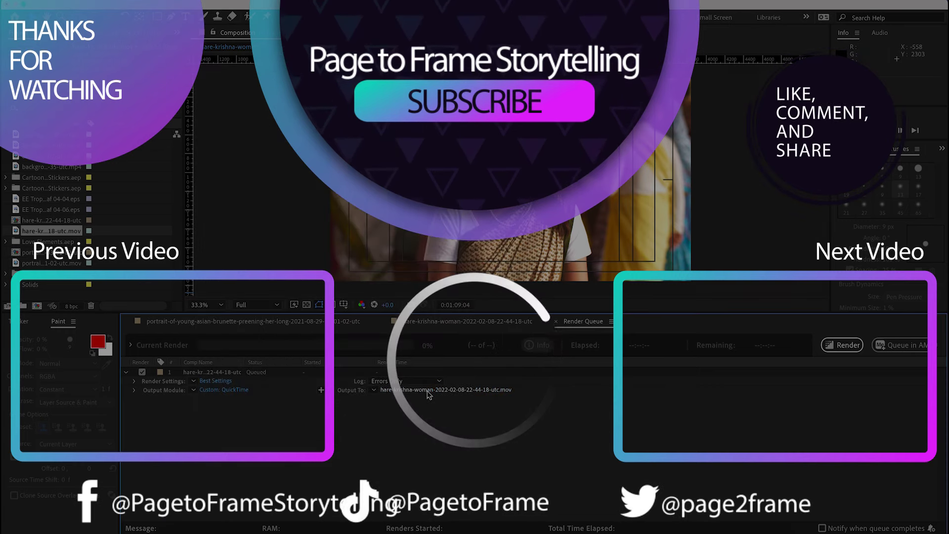
left_click(847, 349)
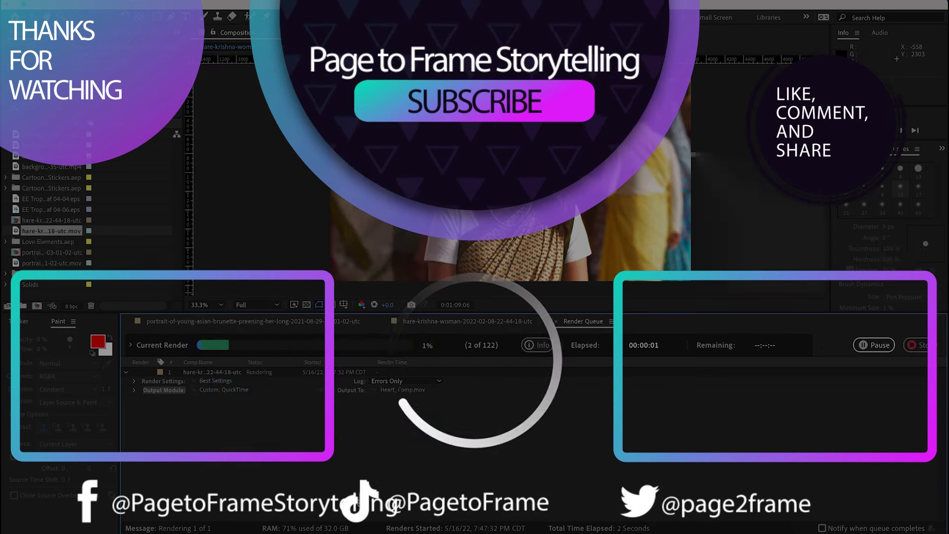